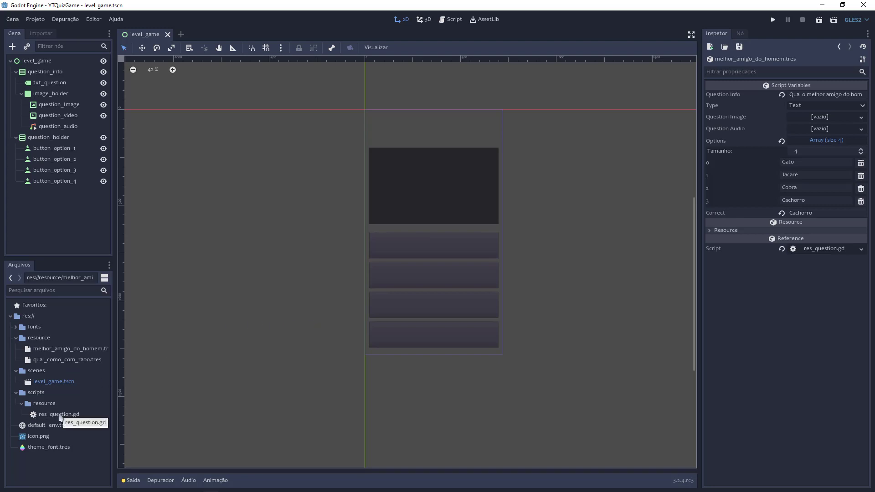
Add and save 'export(VideoStream) var question_video' in res_question.gd, then inspect melhor_amigo_do_homem.tres.
{"action": "double_click", "coordinate": [66, 417]}
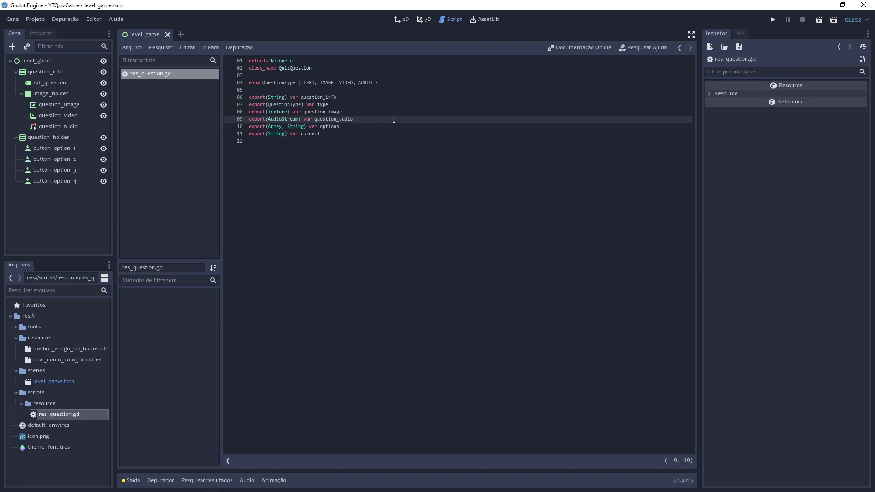
{"action": "key", "text": "Return"}
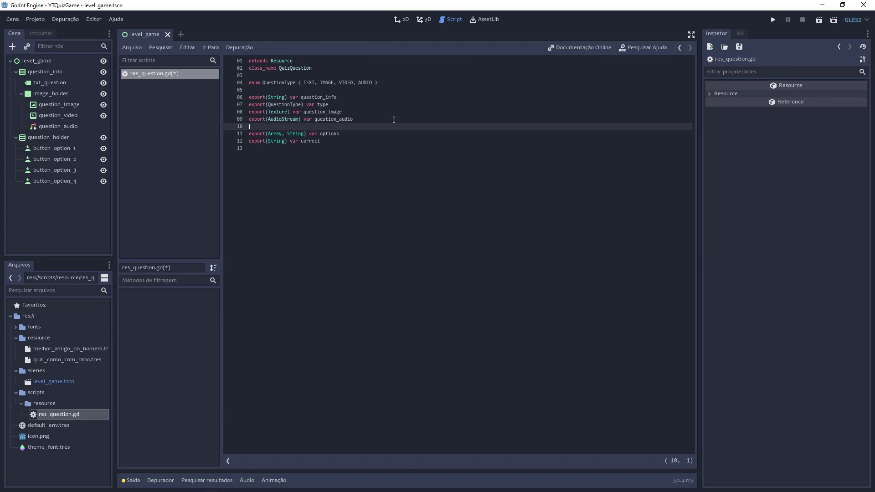
{"action": "type", "text": "export("}
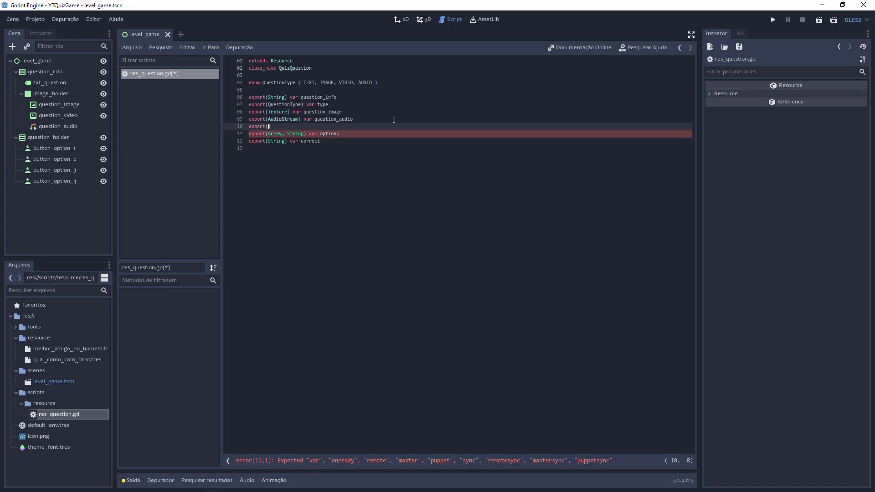
{"action": "type", "text": "vid"}
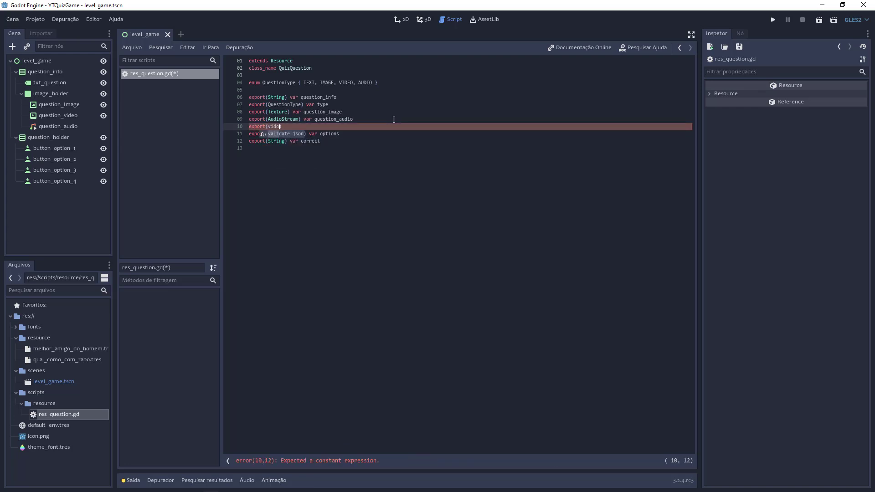
{"action": "key", "text": "Down"}
{"action": "key", "text": "Return"}
{"action": "type", "text": "va"}
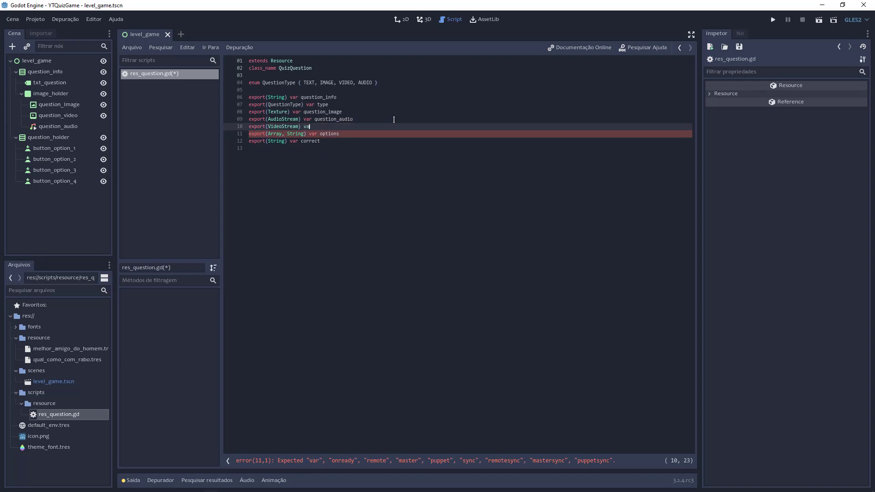
{"action": "type", "text": "r question"}
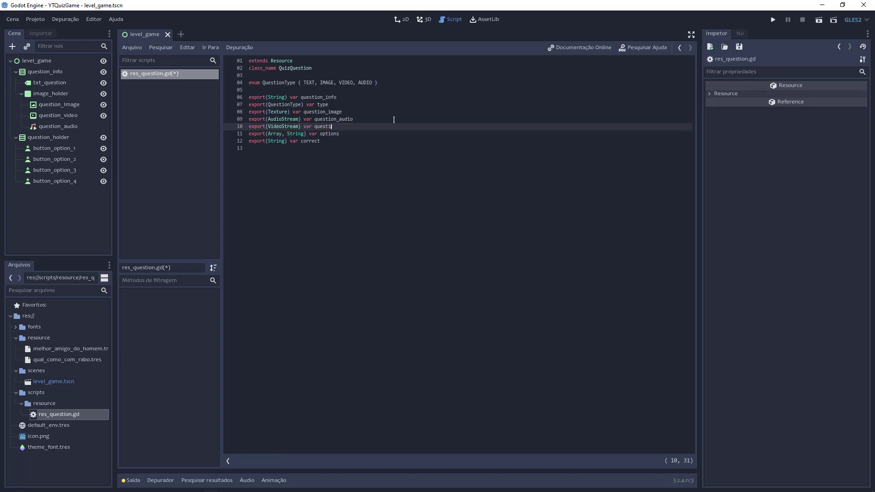
{"action": "type", "text": "_video"}
{"action": "key", "text": "ctrl+s"}
{"action": "left_click", "coordinate": [392, 195]}
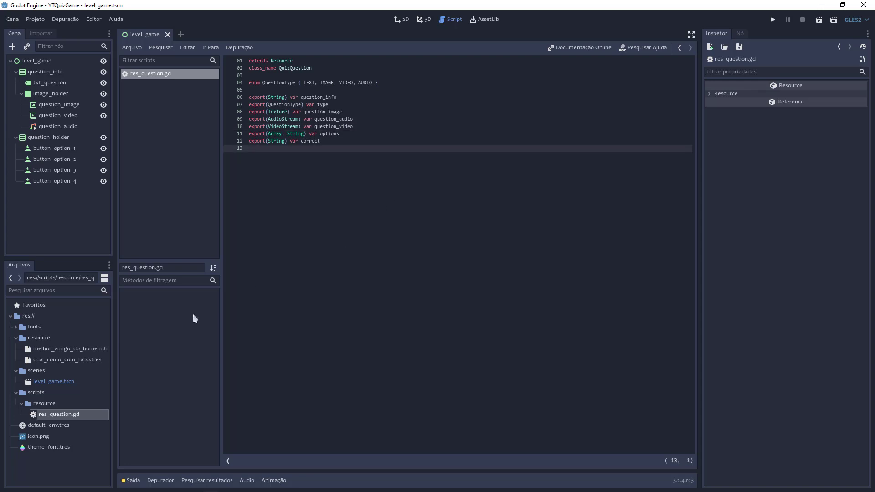
{"action": "left_click", "coordinate": [60, 349]}
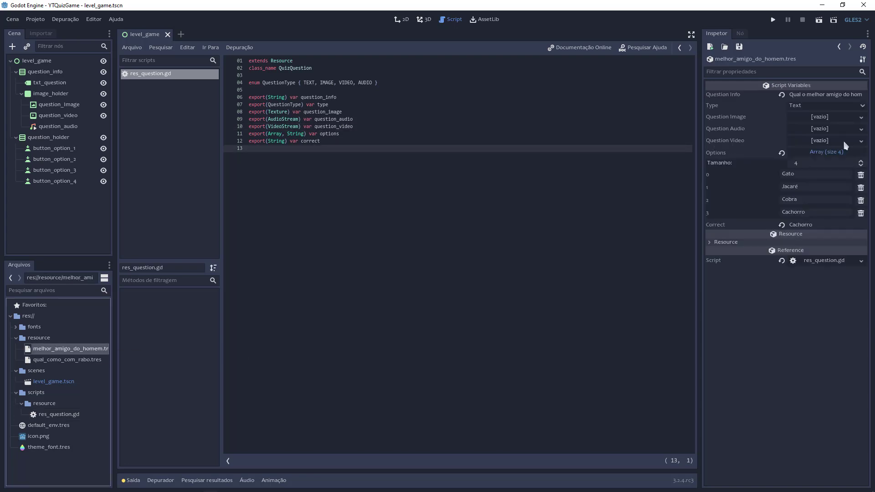
{"action": "left_click", "coordinate": [393, 327]}
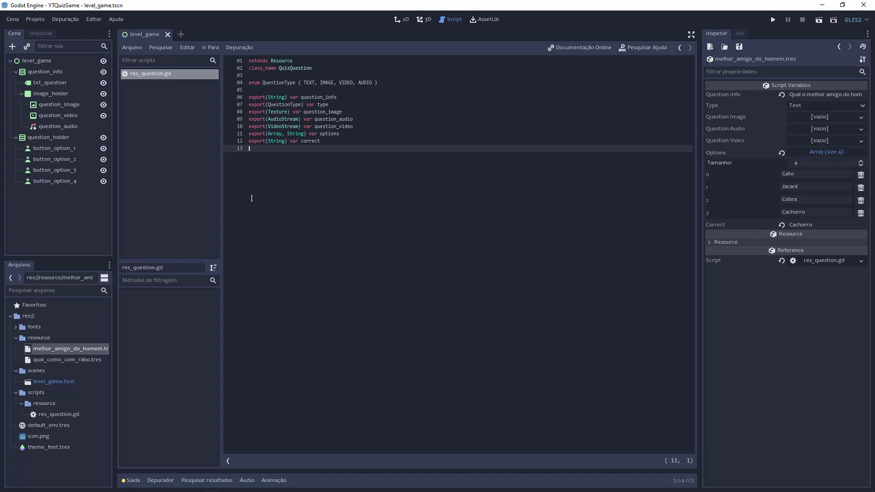
{"action": "left_click_drag", "start_coordinate": [251, 198], "coordinate": [315, 68]}
{"action": "left_click", "coordinate": [354, 209]}
{"action": "left_click", "coordinate": [41, 405]}
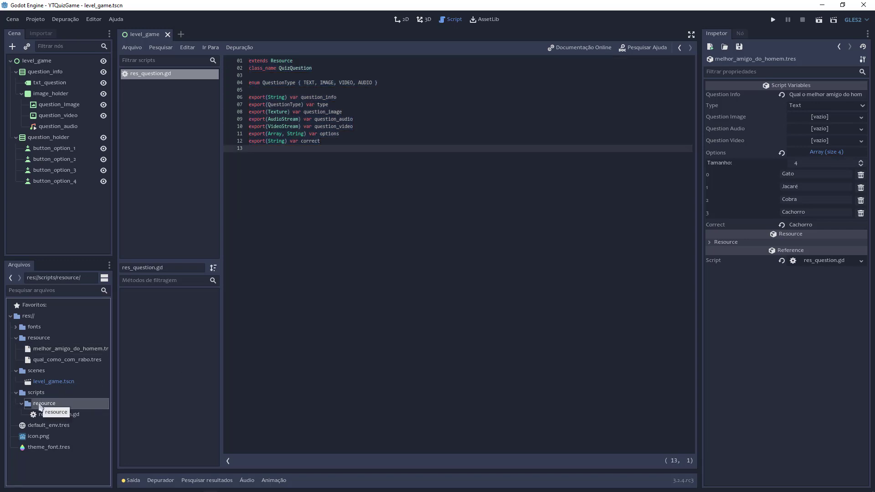
Create bd_quiz.gd in scripts/resource with Resource as its base class.
{"action": "right_click", "coordinate": [41, 407]}
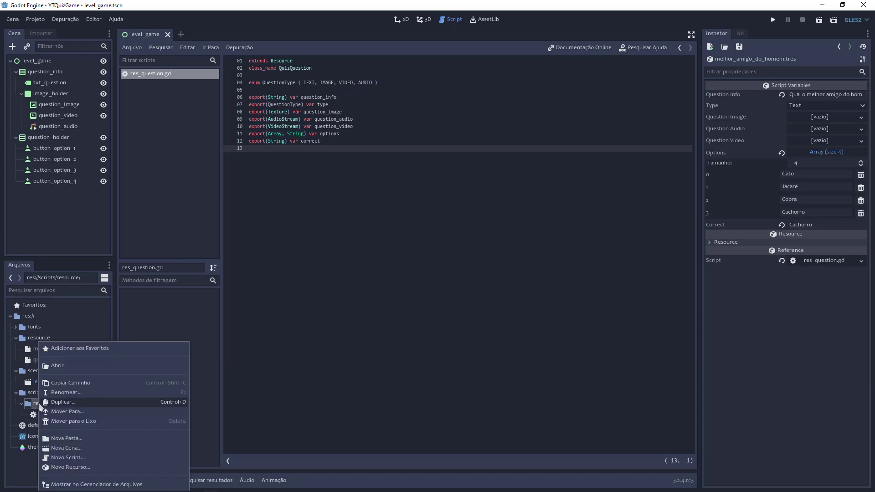
{"action": "left_click", "coordinate": [93, 460]}
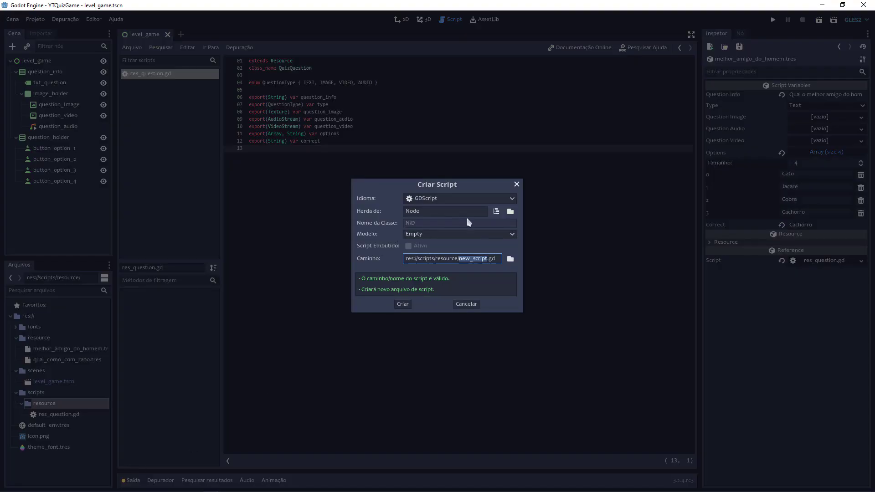
{"action": "left_click", "coordinate": [496, 212]}
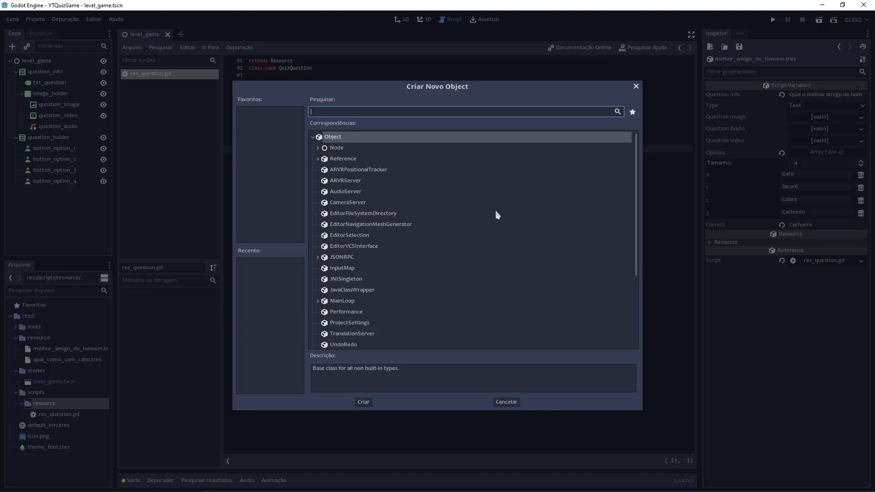
{"action": "type", "text": "res"}
{"action": "key", "text": "Return"}
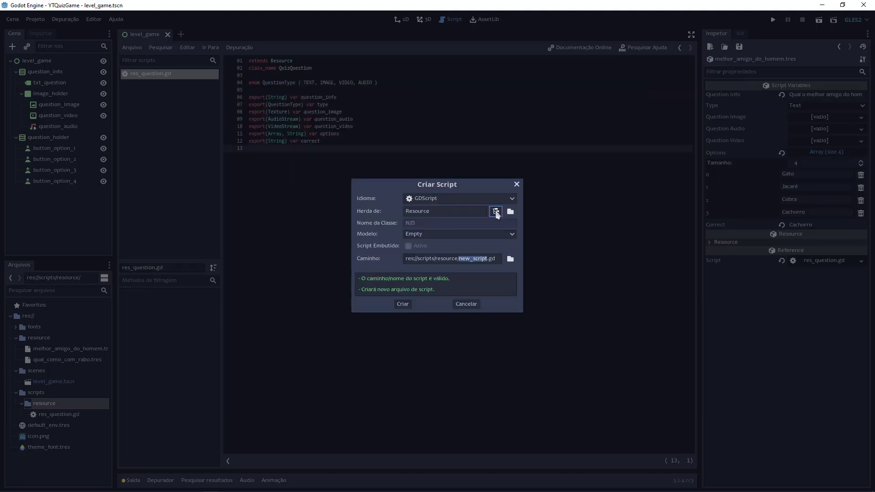
{"action": "left_click", "coordinate": [490, 259]}
{"action": "key", "text": "BackSpace"}
{"action": "key", "text": "BackSpace"}
{"action": "key", "text": "BackSpace"}
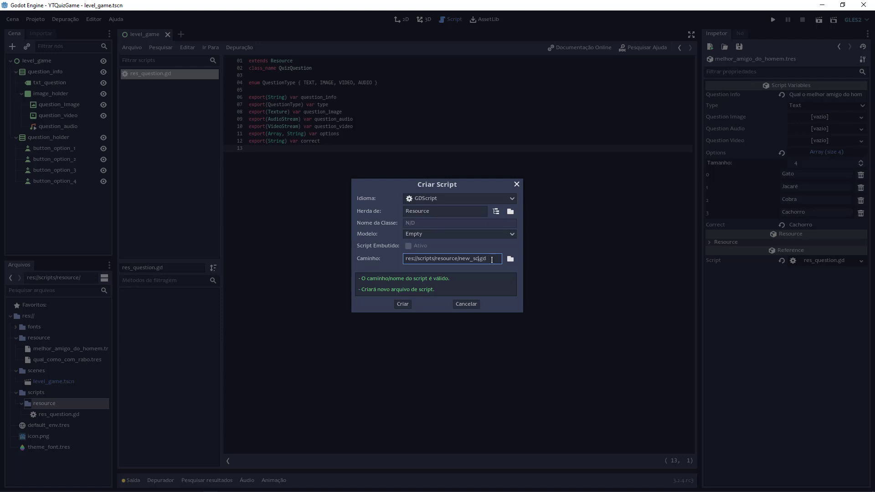
{"action": "key", "text": "BackSpace"}
{"action": "key", "text": "BackSpace"}
{"action": "key", "text": "BackSpace"}
{"action": "key", "text": "BackSpace"}
{"action": "key", "text": "BackSpace"}
{"action": "type", "text": "bd_"}
{"action": "type", "text": "quiz"}
{"action": "left_click", "coordinate": [403, 304]}
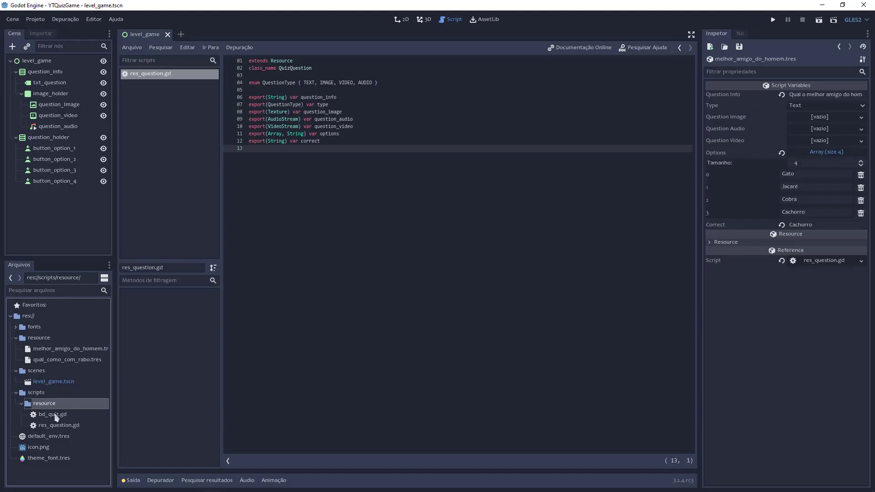
Write 'class_name BDQuiz' and 'export(Array, Resource) var bd' into bd_quiz.gd and save.
{"action": "double_click", "coordinate": [56, 415]}
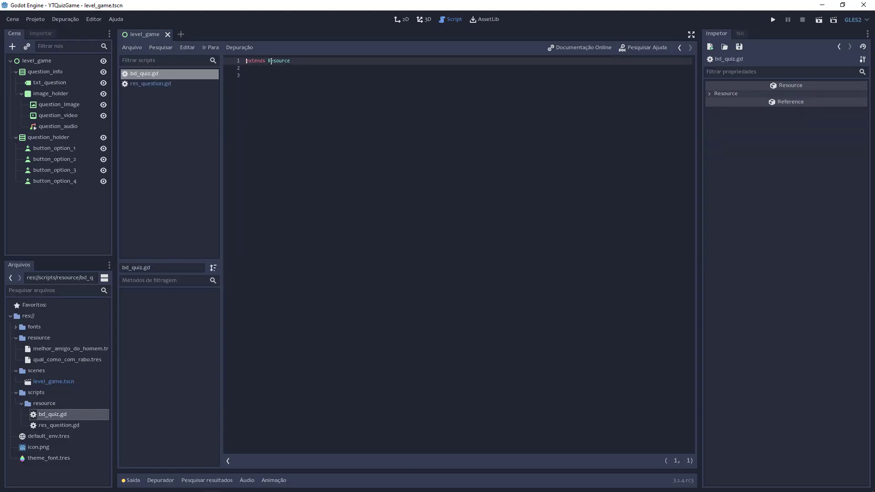
{"action": "left_click", "coordinate": [348, 87]}
{"action": "key", "text": "Up"}
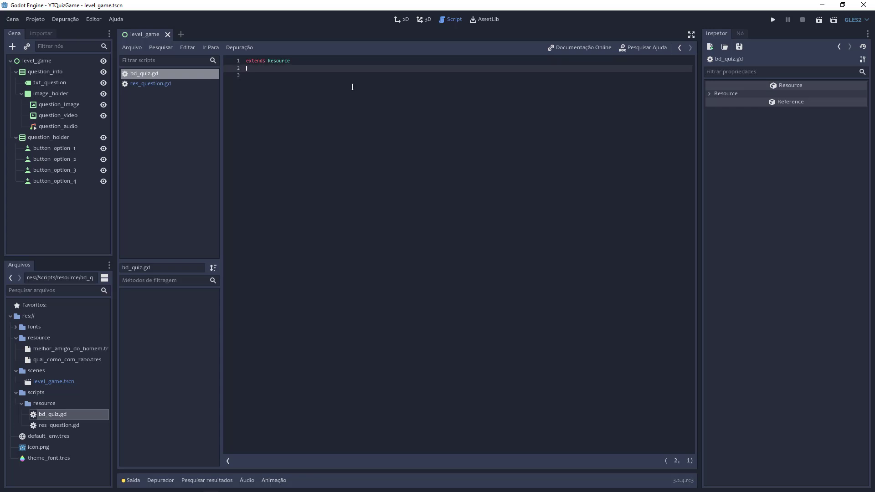
{"action": "type", "text": "lass "}
{"action": "type", "text": "_na"}
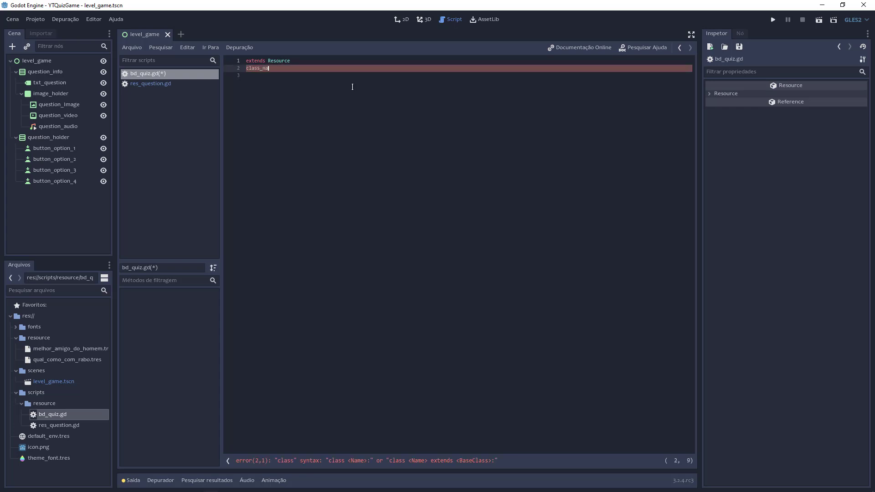
{"action": "type", "text": "meBD"}
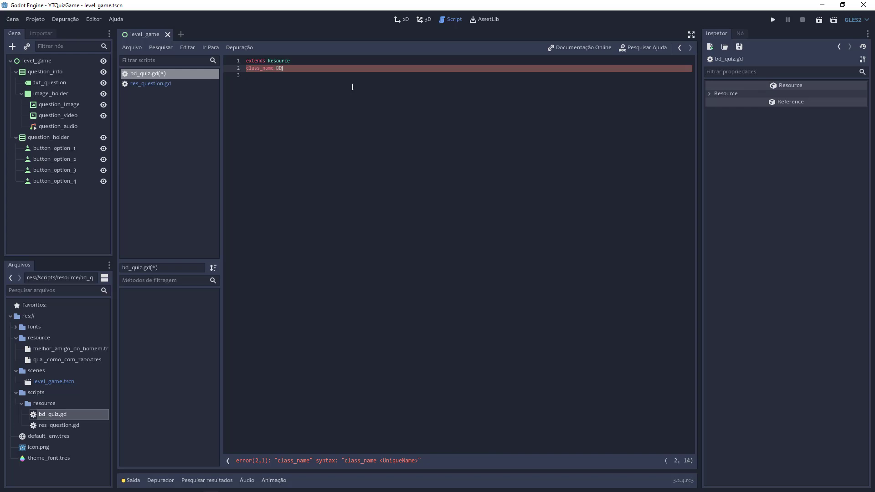
{"action": "type", "text": "Quiz"}
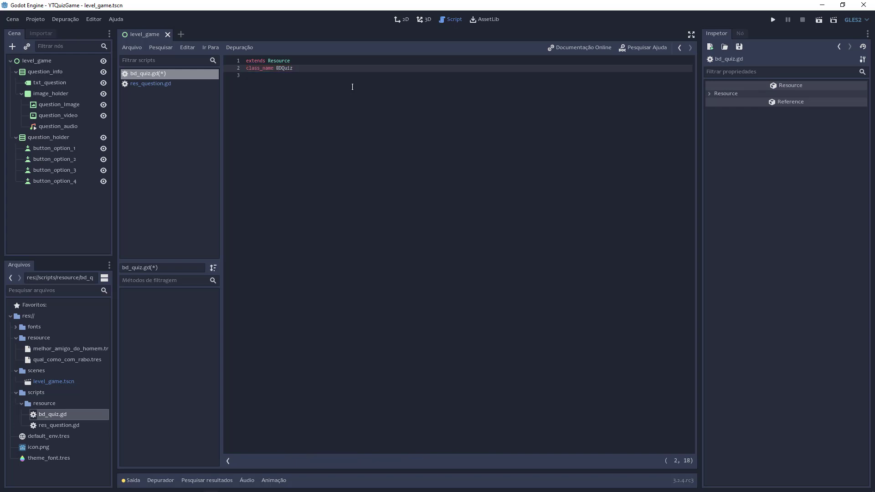
{"action": "key", "text": "Return"}
{"action": "key", "text": "Return"}
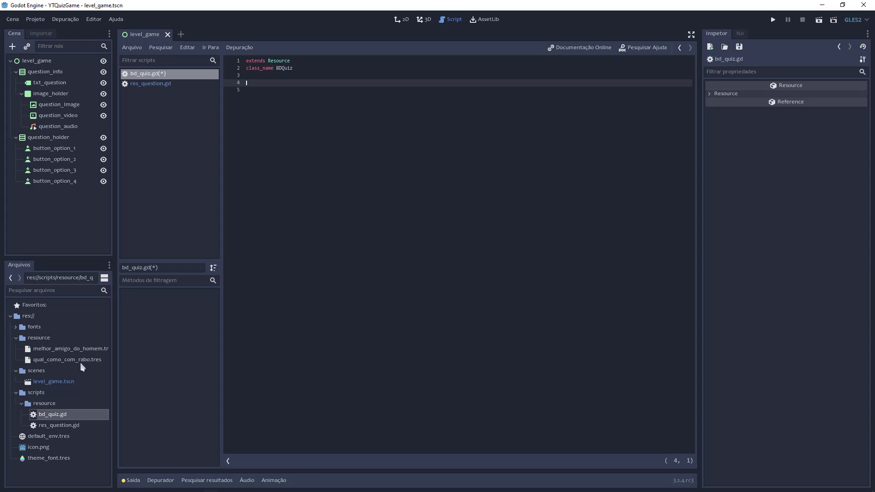
{"action": "type", "text": "ex"}
{"action": "type", "text": "port("}
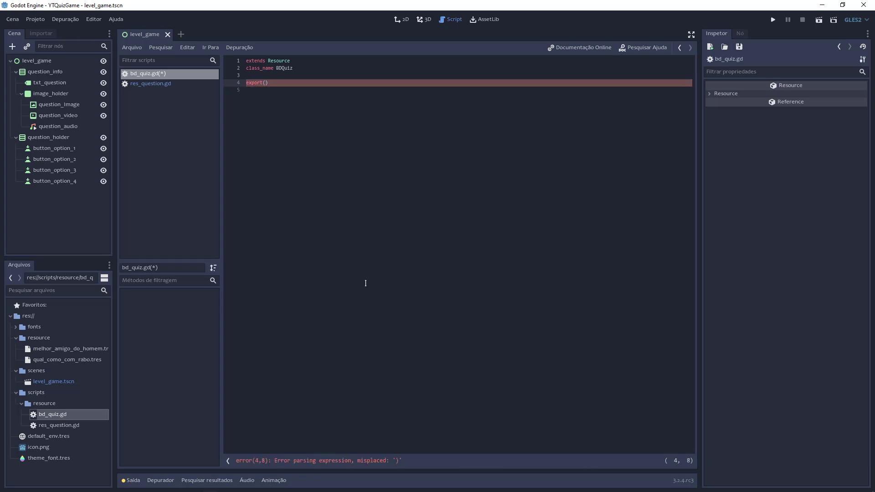
{"action": "type", "text": "Array"}
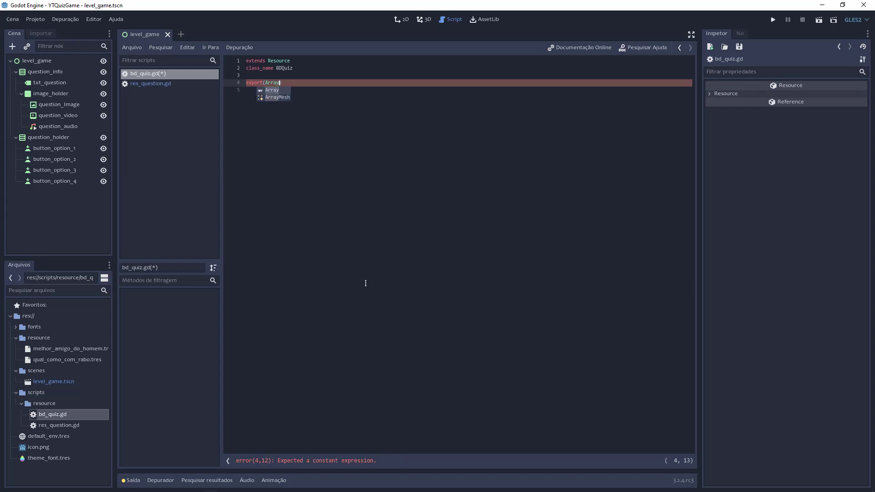
{"action": "type", "text": ", R"}
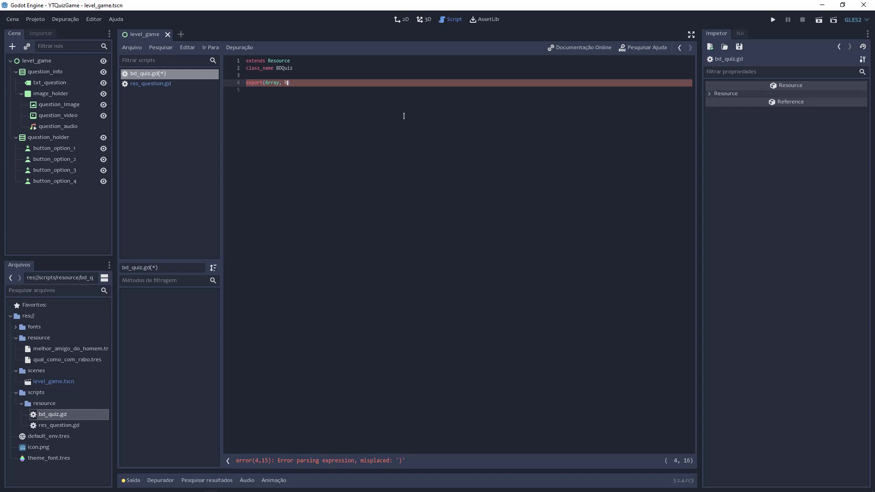
{"action": "type", "text": "esou"}
{"action": "key", "text": "Return"}
{"action": "type", "text": "var bd"}
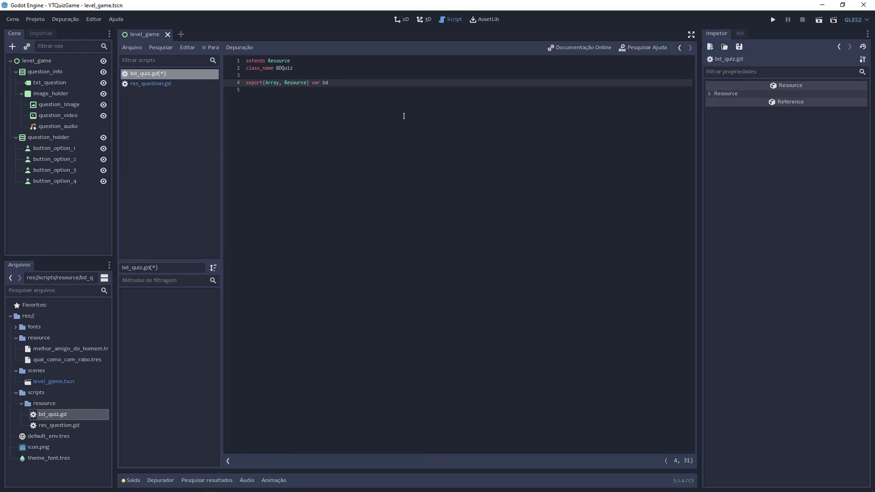
{"action": "key", "text": "ctrl+s"}
Create the question and bd folders inside the resource folder.
{"action": "left_click", "coordinate": [39, 341]}
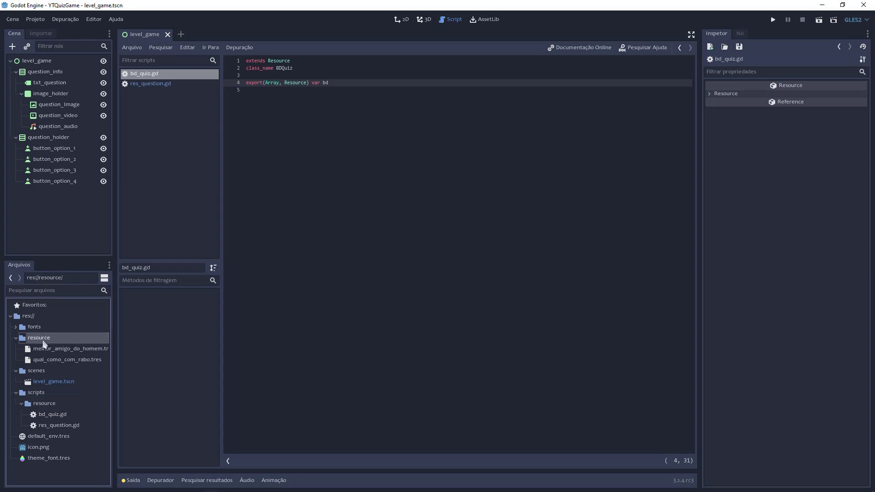
{"action": "right_click", "coordinate": [42, 339]}
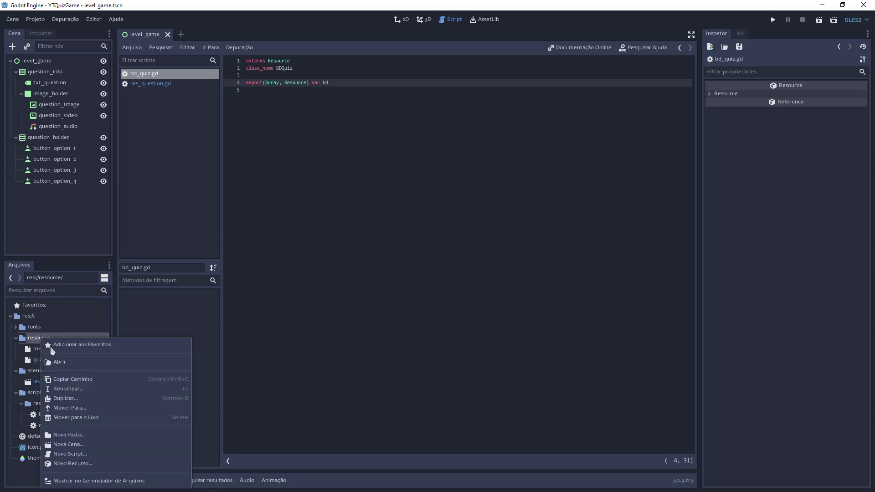
{"action": "left_click", "coordinate": [88, 436]}
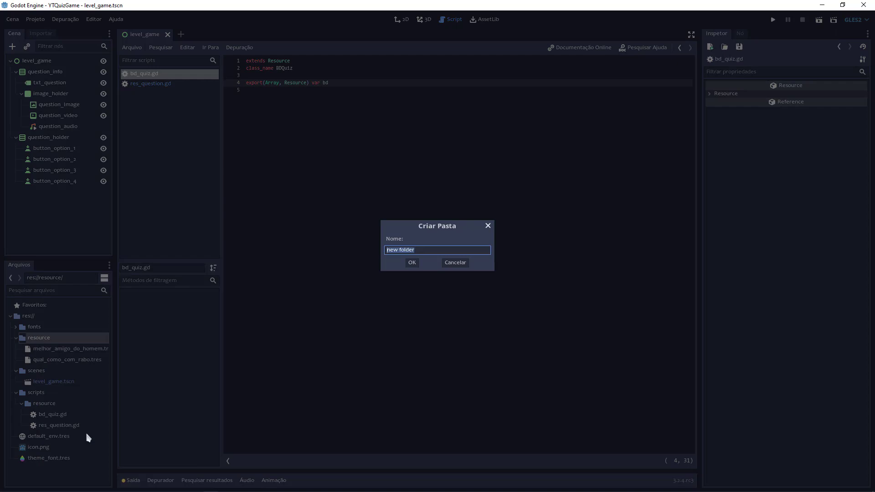
{"action": "type", "text": "question"}
{"action": "key", "text": "Return"}
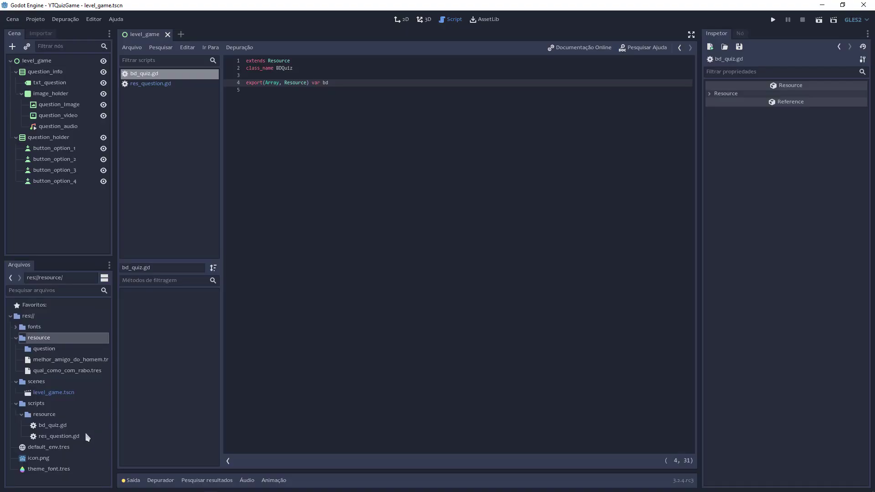
{"action": "right_click", "coordinate": [33, 340]}
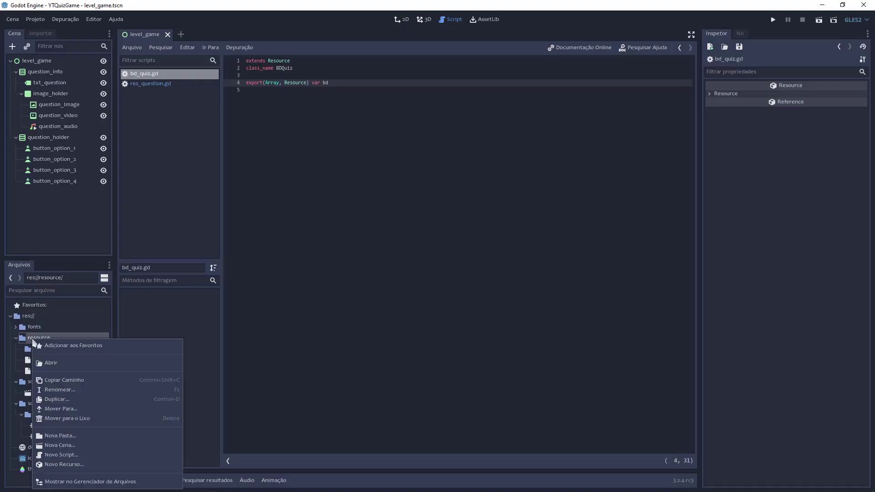
{"action": "left_click", "coordinate": [79, 437]}
{"action": "type", "text": "bd"}
{"action": "key", "text": "Return"}
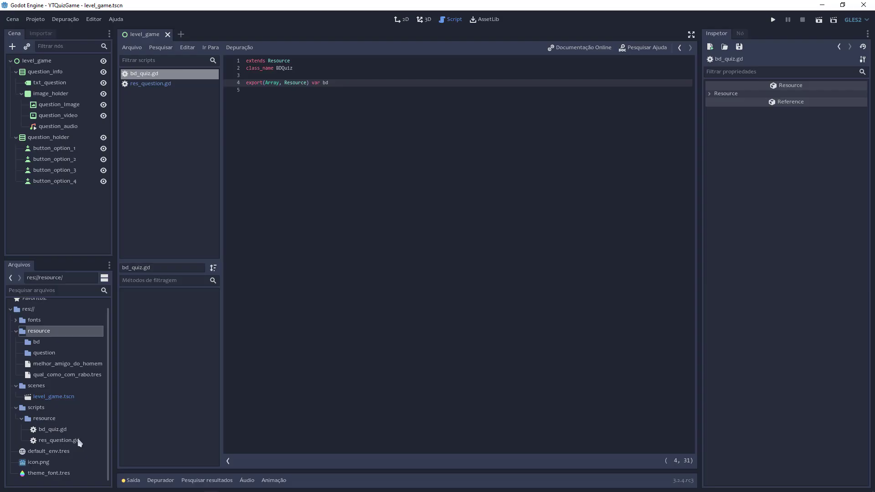
Move melhor_amigo_do_homem.tres and qual_como_com_rabo.tres into the question folder.
{"action": "left_click", "coordinate": [45, 364]}
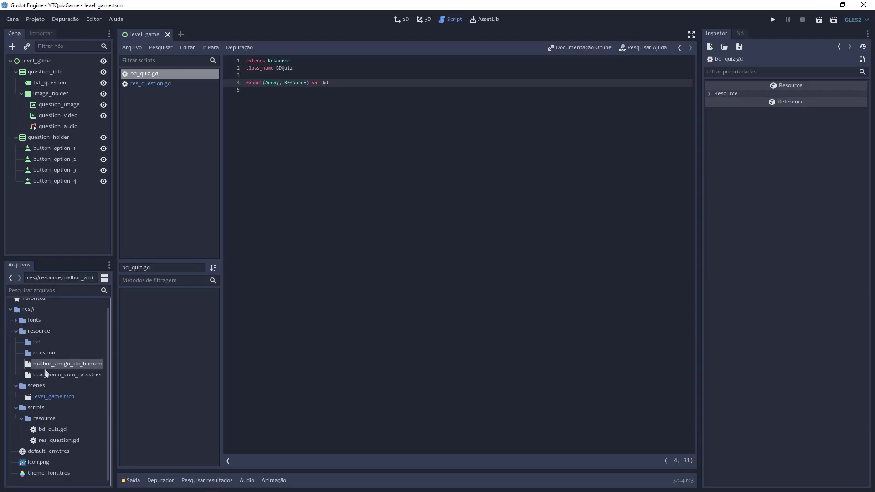
{"action": "left_click", "coordinate": [48, 376], "text": "shift"}
{"action": "left_click_drag", "start_coordinate": [47, 364], "coordinate": [46, 354]}
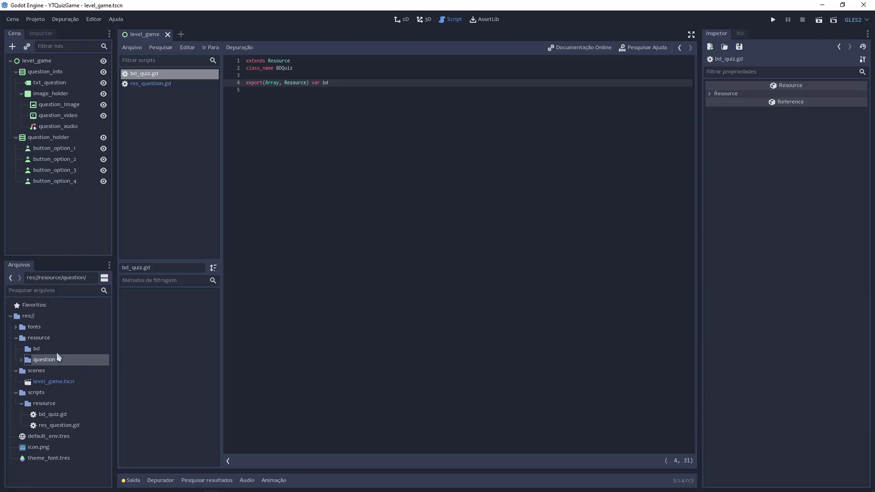
{"action": "left_click", "coordinate": [21, 360]}
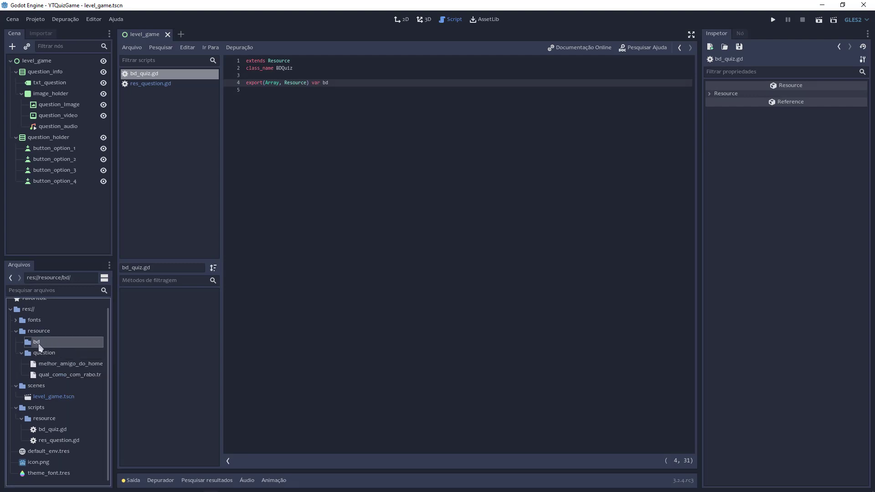
{"action": "left_click", "coordinate": [37, 343]}
Create a BDQuiz resource named bd_quiz_game.tres in the bd folder and open it.
{"action": "right_click", "coordinate": [37, 342]}
{"action": "left_click", "coordinate": [68, 468]}
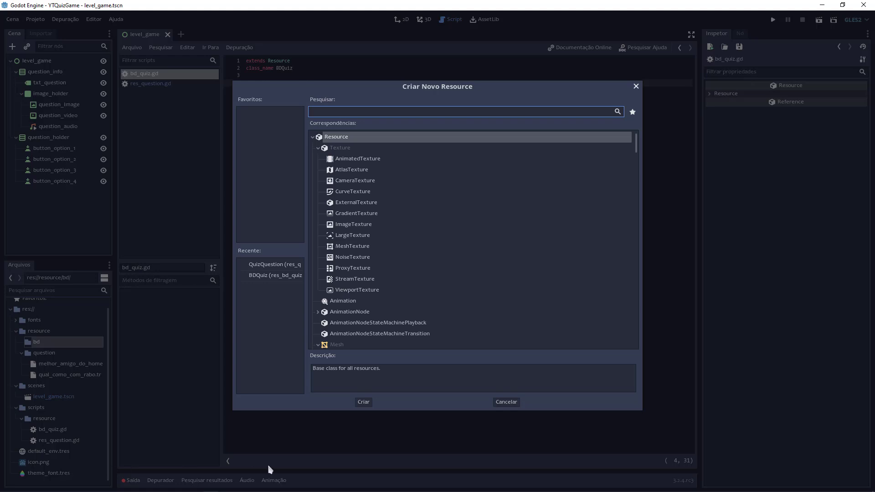
{"action": "type", "text": "bd"}
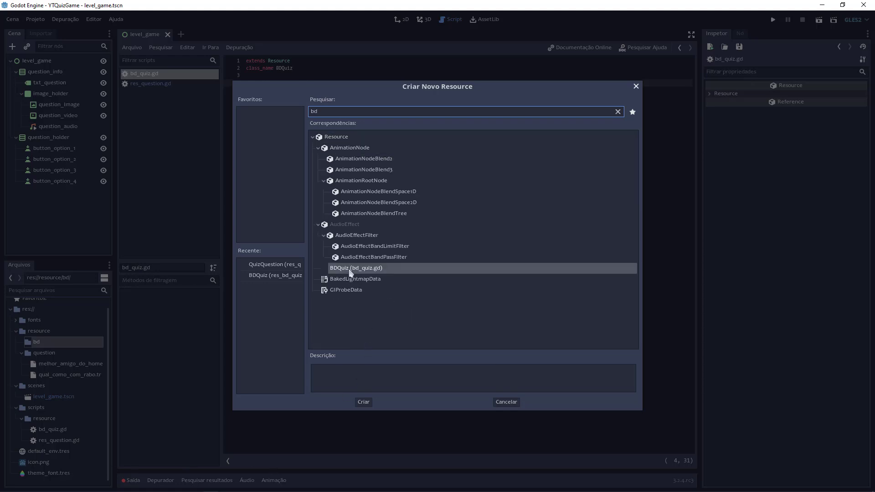
{"action": "left_click", "coordinate": [364, 402]}
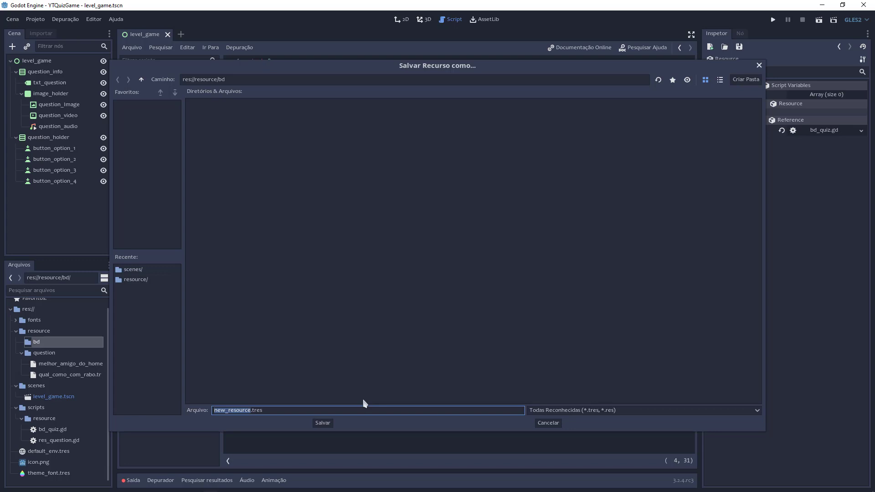
{"action": "key", "text": "BackSpace"}
{"action": "type", "text": "bd_"}
{"action": "type", "text": "quiz_game"}
{"action": "left_click", "coordinate": [322, 423]}
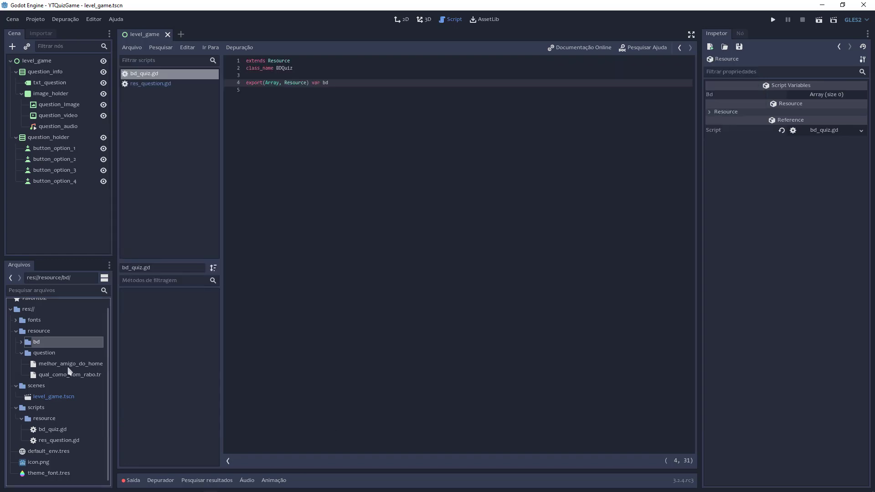
{"action": "left_click", "coordinate": [22, 343]}
{"action": "left_click", "coordinate": [48, 355]}
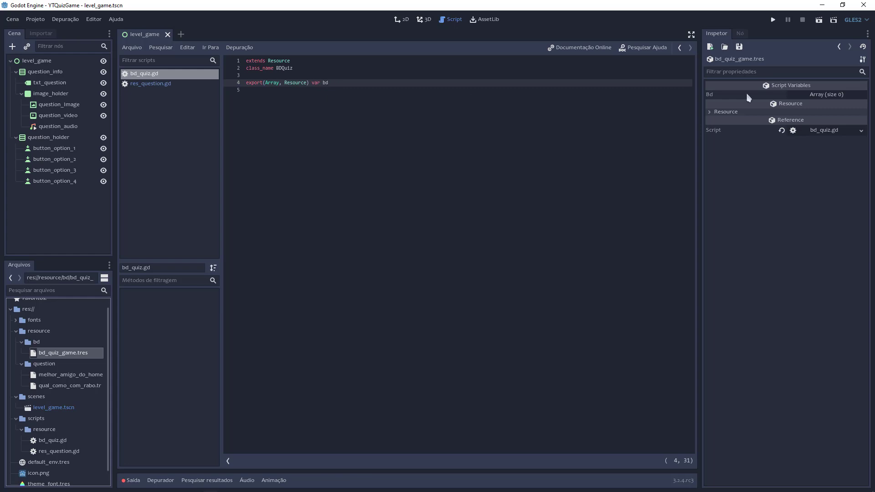
Set the Bd array size to 2 with melhor_amigo_do_homem and qual_como_com_rabo in slots 0 and 1.
{"action": "left_click", "coordinate": [815, 97]}
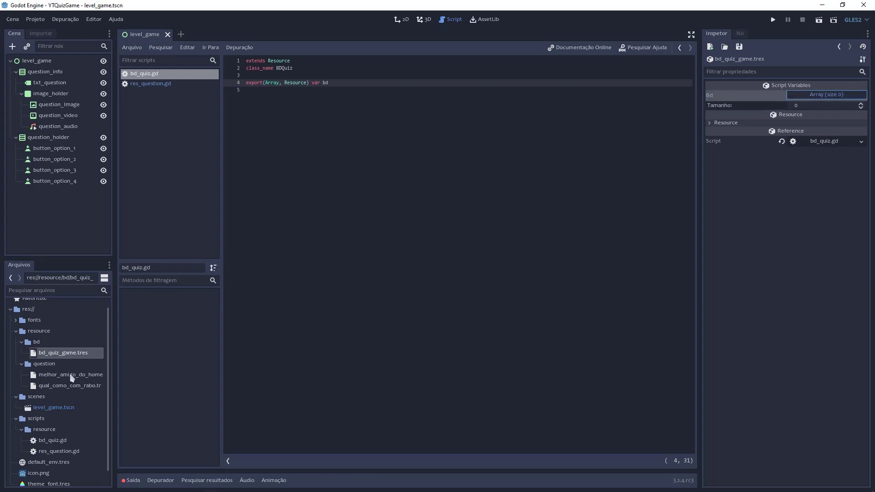
{"action": "left_click", "coordinate": [861, 104]}
{"action": "left_click", "coordinate": [860, 104]}
{"action": "left_click_drag", "start_coordinate": [69, 375], "coordinate": [820, 118]}
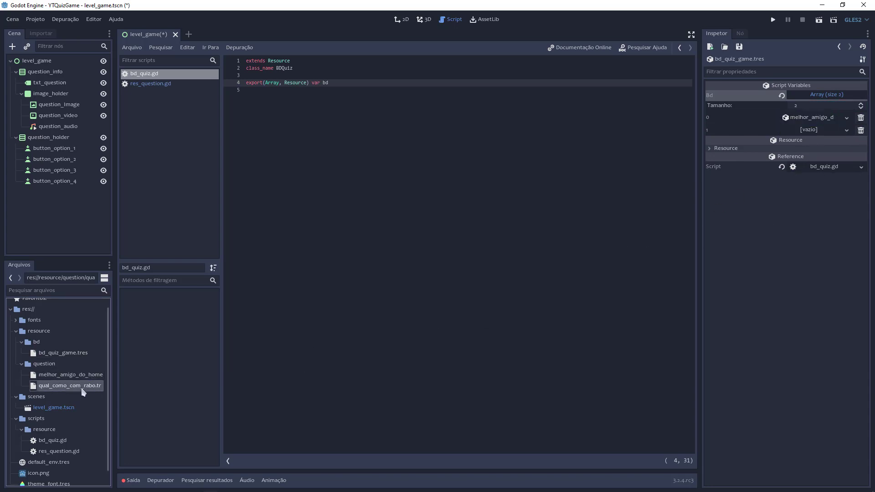
{"action": "left_click_drag", "start_coordinate": [68, 385], "coordinate": [809, 130]}
{"action": "scroll", "coordinate": [68, 385], "scroll_direction": "down", "scroll_amount": 1}
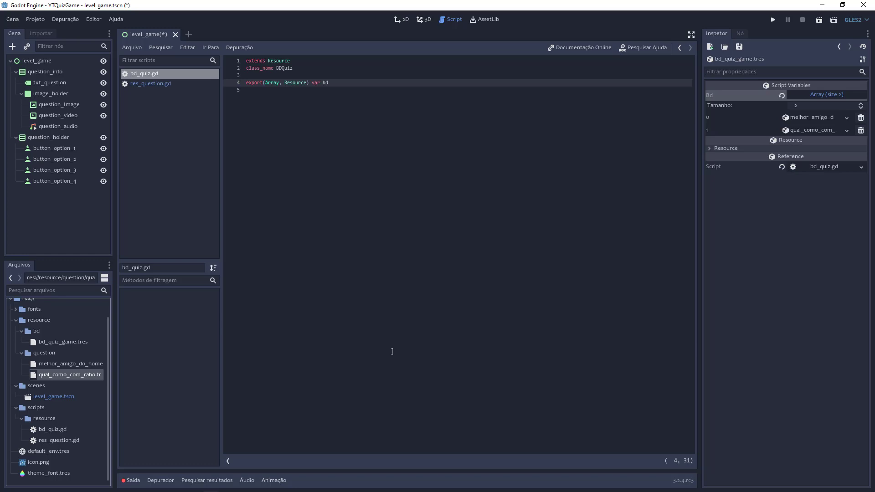
Extract recursos.7z here with 7-Zip and open the recursos folder.
{"action": "key", "text": "alt+Tab"}
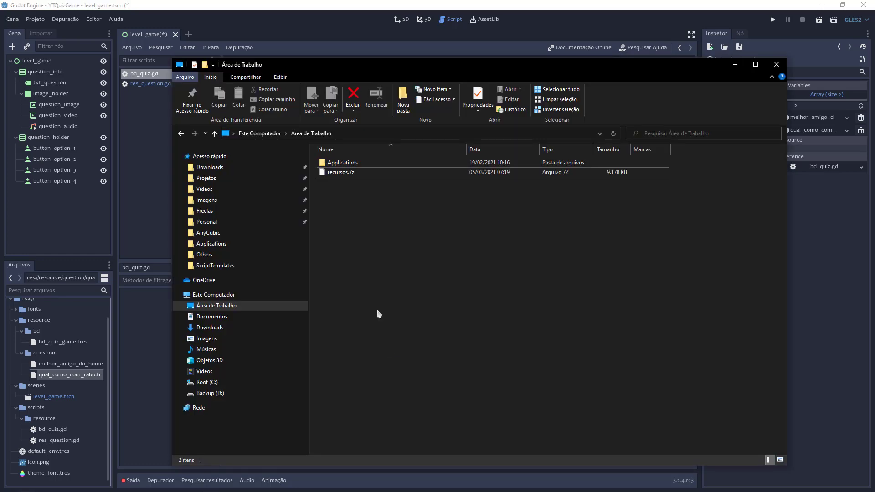
{"action": "right_click", "coordinate": [341, 176]}
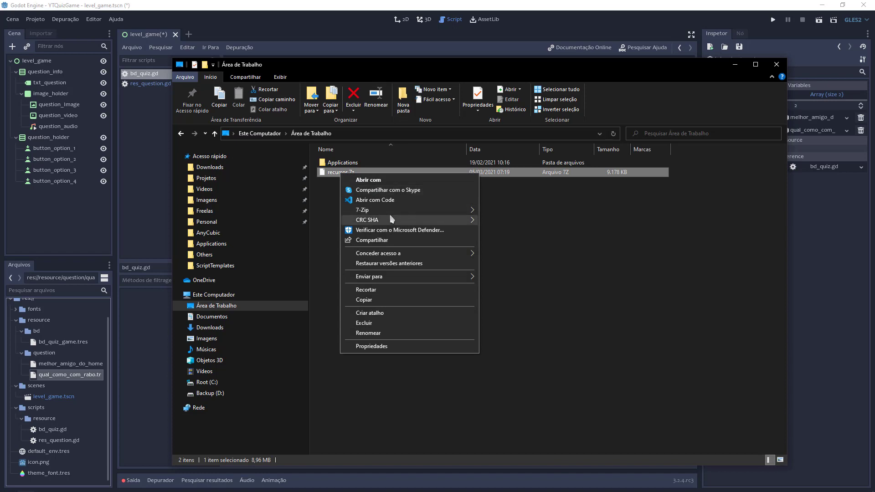
{"action": "mouse_move", "coordinate": [391, 214]}
{"action": "left_click", "coordinate": [519, 242]}
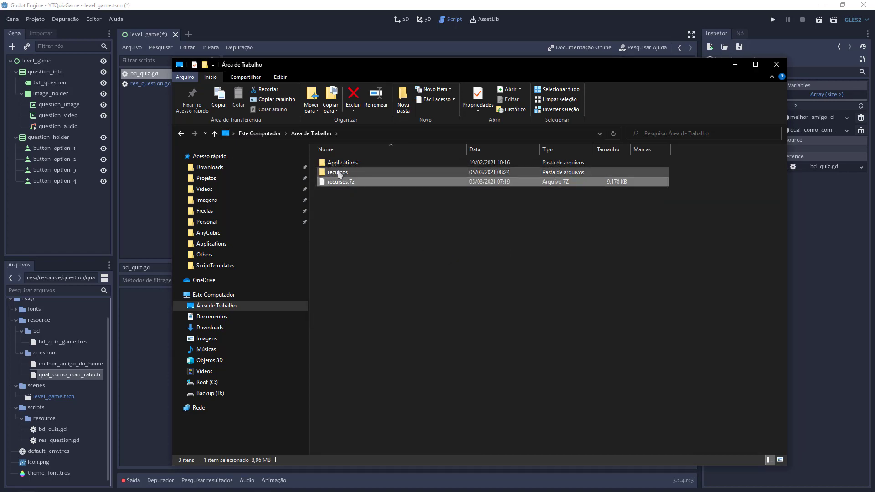
{"action": "double_click", "coordinate": [340, 173]}
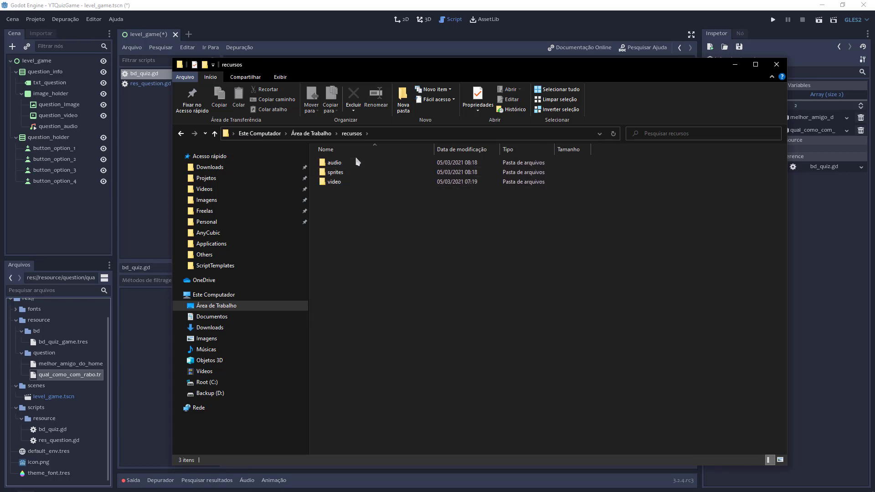
Copy the audio, sprites and video folders into Godot's res:// root.
{"action": "left_click", "coordinate": [35, 317]}
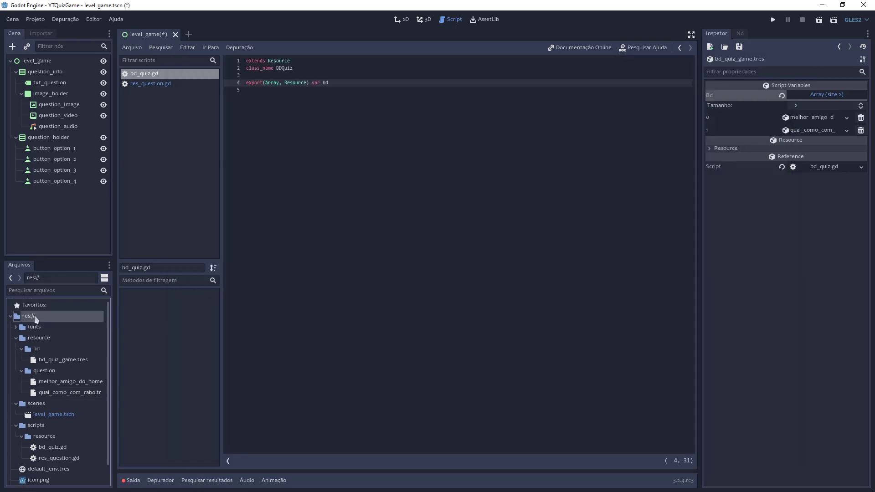
{"action": "key", "text": "alt+Tab"}
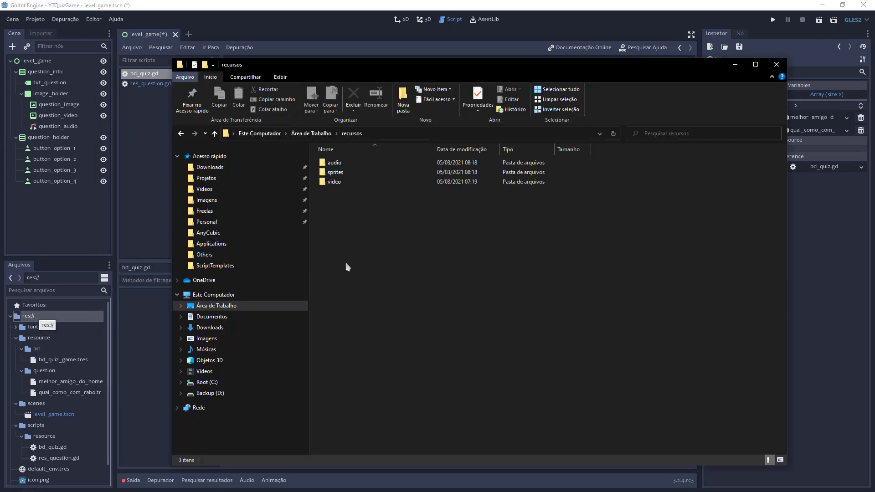
{"action": "mouse_move", "coordinate": [361, 257]}
{"action": "left_mouse_down"}
{"action": "mouse_move", "coordinate": [331, 165]}
{"action": "mouse_move", "coordinate": [53, 323]}
{"action": "left_mouse_up"}
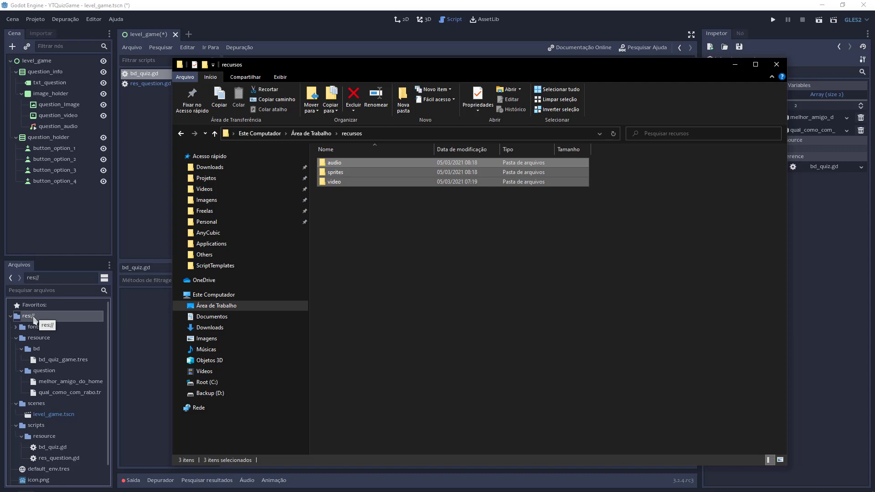
{"action": "left_click_drag", "start_coordinate": [32, 315], "coordinate": [32, 316]}
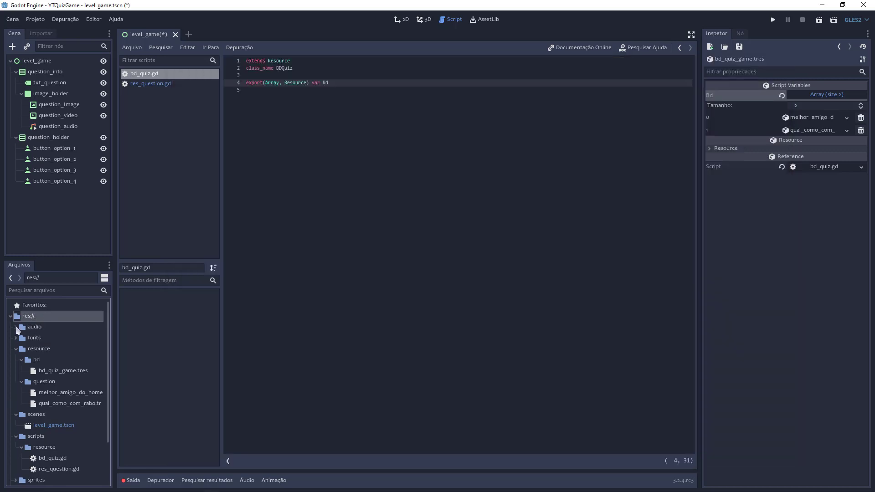
Expand the audio, sprites and video folders, then select the question folder.
{"action": "left_click", "coordinate": [17, 328]}
{"action": "scroll", "coordinate": [51, 360], "scroll_direction": "down", "scroll_amount": 3}
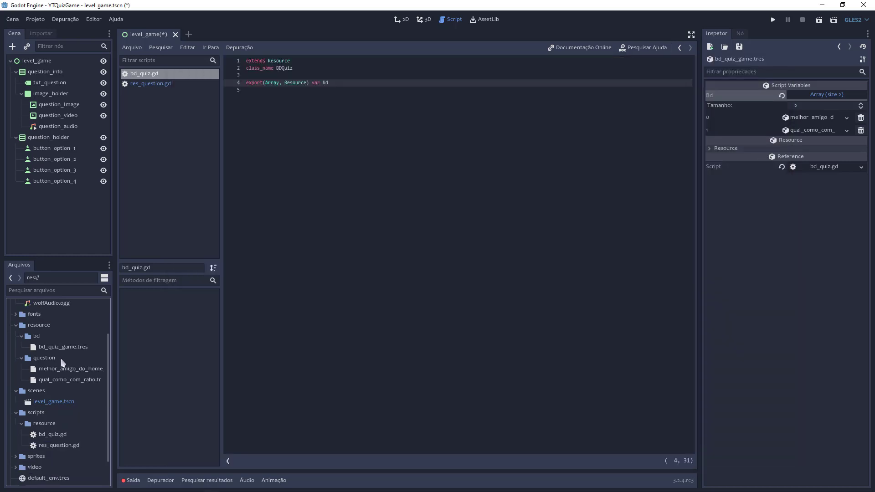
{"action": "left_click", "coordinate": [16, 430]}
{"action": "scroll", "coordinate": [59, 445], "scroll_direction": "down", "scroll_amount": 3}
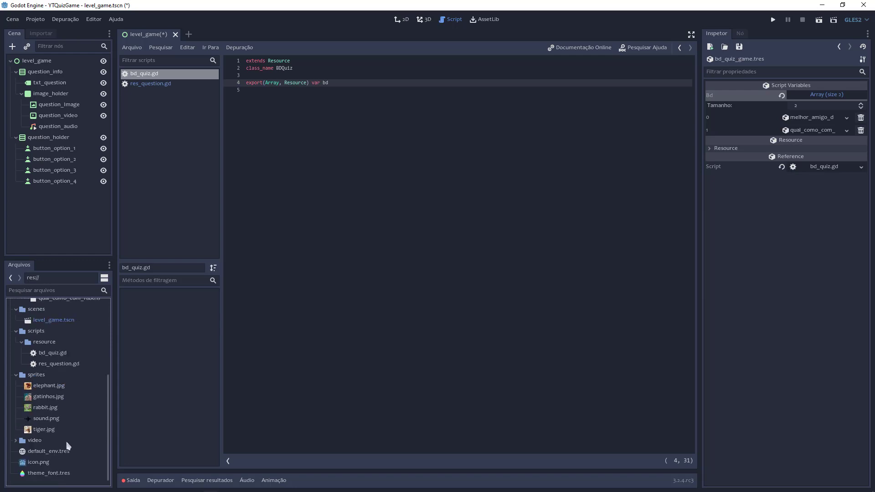
{"action": "left_click", "coordinate": [16, 440]}
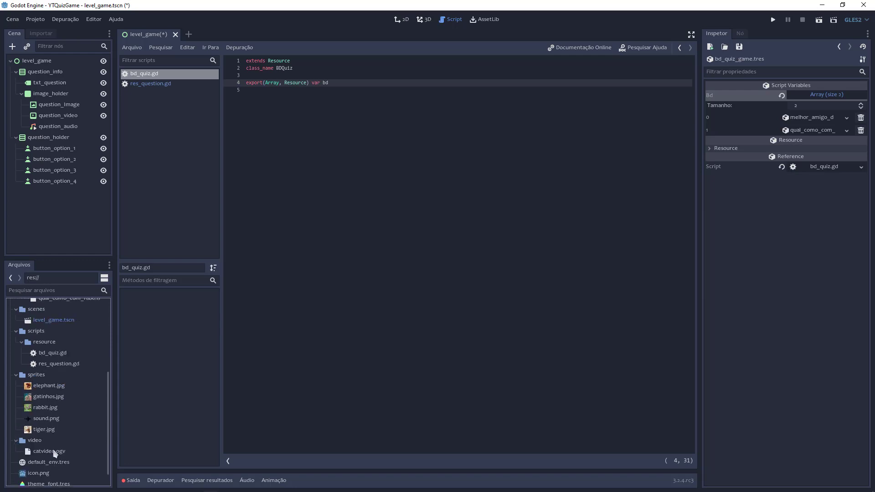
{"action": "scroll", "coordinate": [55, 433], "scroll_direction": "up", "scroll_amount": 5}
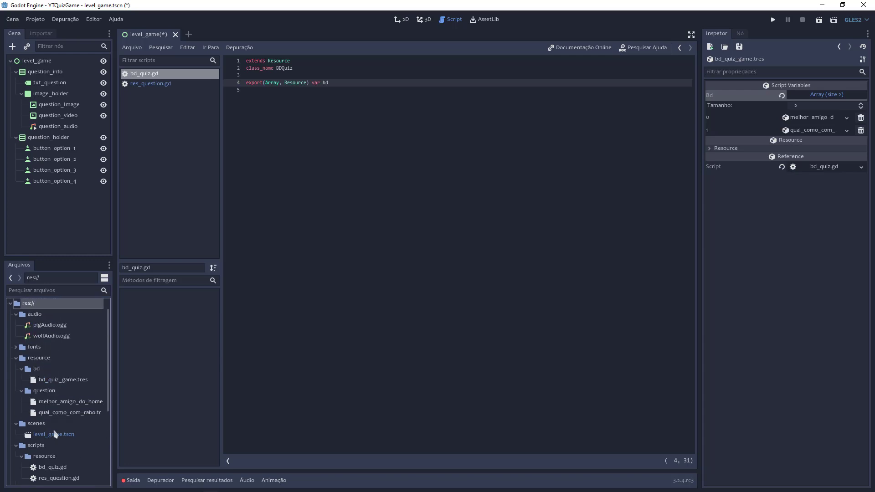
{"action": "left_click", "coordinate": [50, 393]}
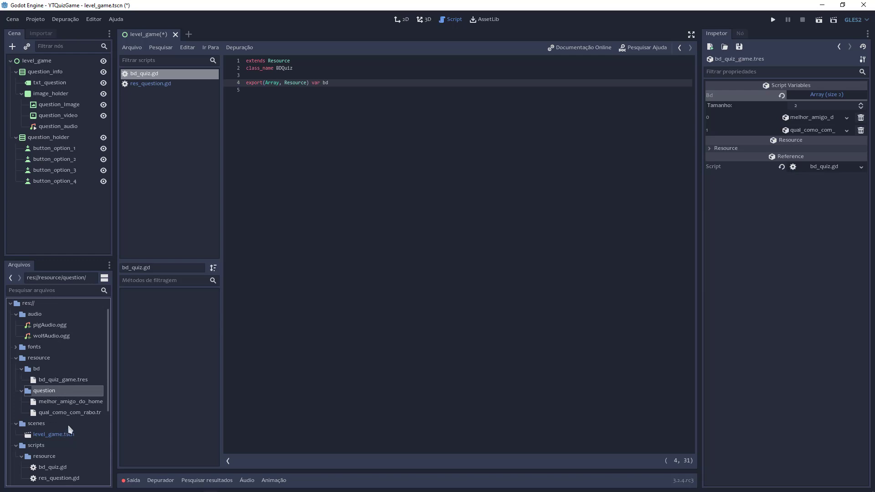
{"action": "scroll", "coordinate": [69, 433], "scroll_direction": "down", "scroll_amount": 3}
{"action": "scroll", "coordinate": [70, 437], "scroll_direction": "down", "scroll_amount": 2}
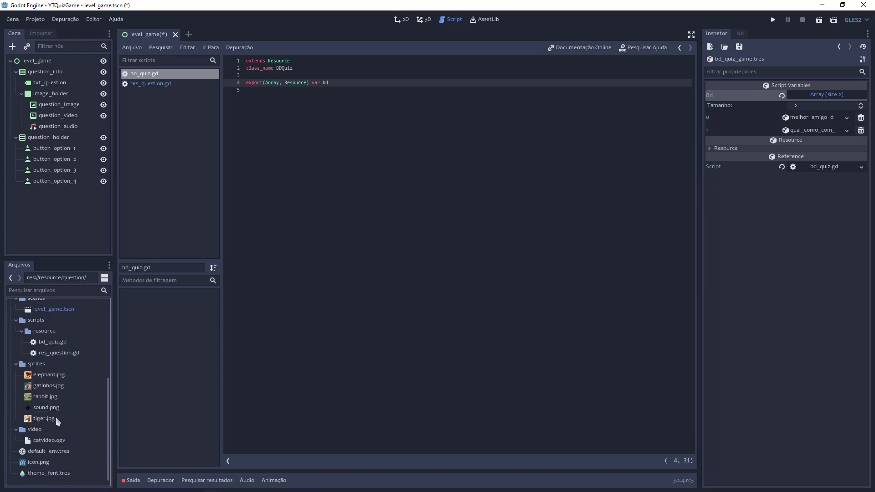
{"action": "scroll", "coordinate": [57, 419], "scroll_direction": "up", "scroll_amount": 2}
{"action": "scroll", "coordinate": [57, 417], "scroll_direction": "up", "scroll_amount": 2}
Create audio_lobo.tres as a QuizQuestion resource inside resource/question.
{"action": "right_click", "coordinate": [45, 358]}
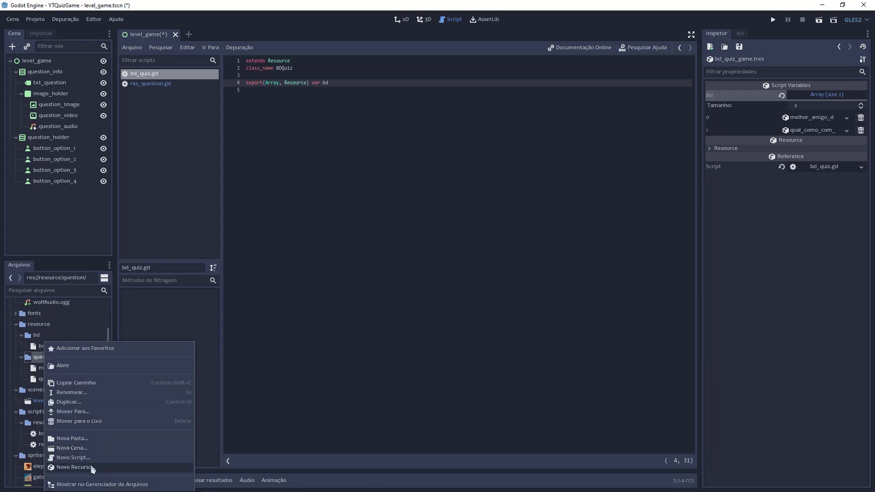
{"action": "left_click", "coordinate": [73, 468]}
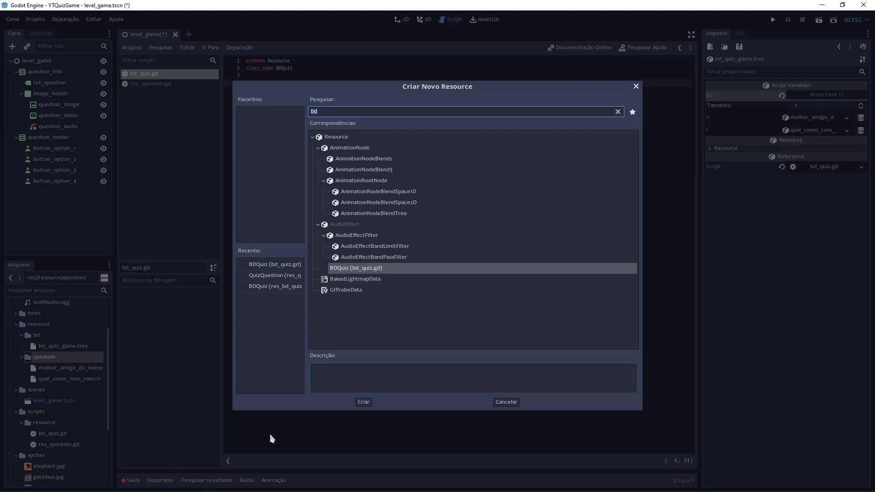
{"action": "type", "text": "quest"}
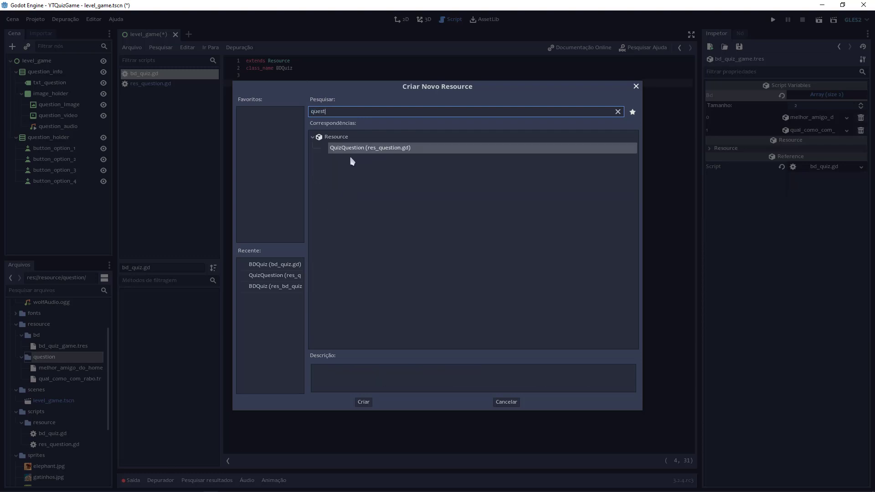
{"action": "double_click", "coordinate": [354, 150]}
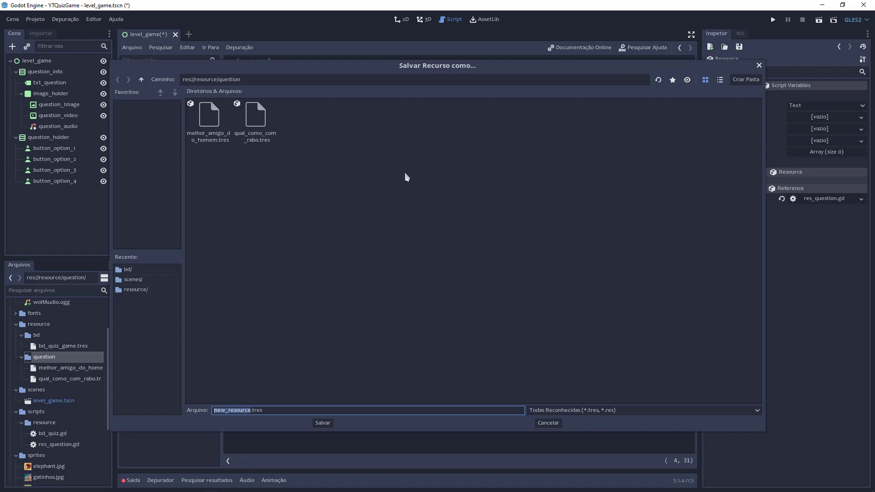
{"action": "type", "text": "a"}
{"action": "type", "text": "udio_"}
{"action": "type", "text": "lobo"}
{"action": "key", "text": "Return"}
Give audio_lobo.tres the text 'Qual animal faz este som?', type Audio, and wolfAudio.ogg as audio.
{"action": "left_click", "coordinate": [69, 369]}
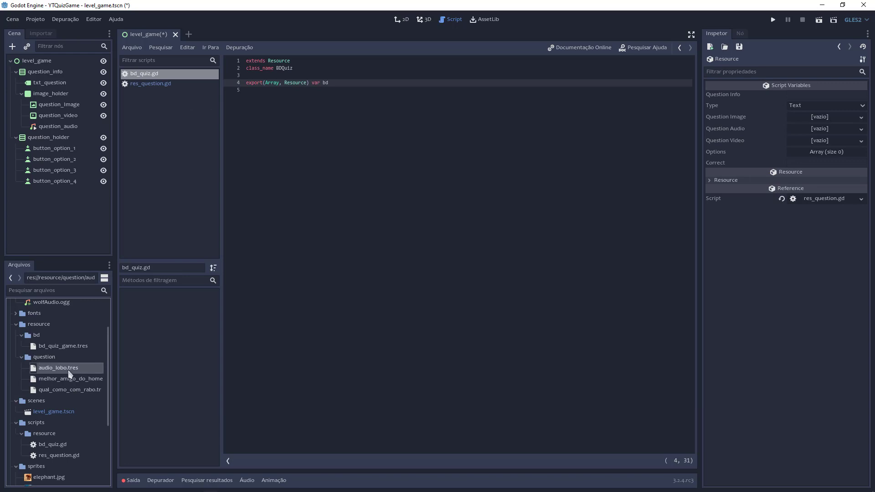
{"action": "left_click", "coordinate": [806, 95]}
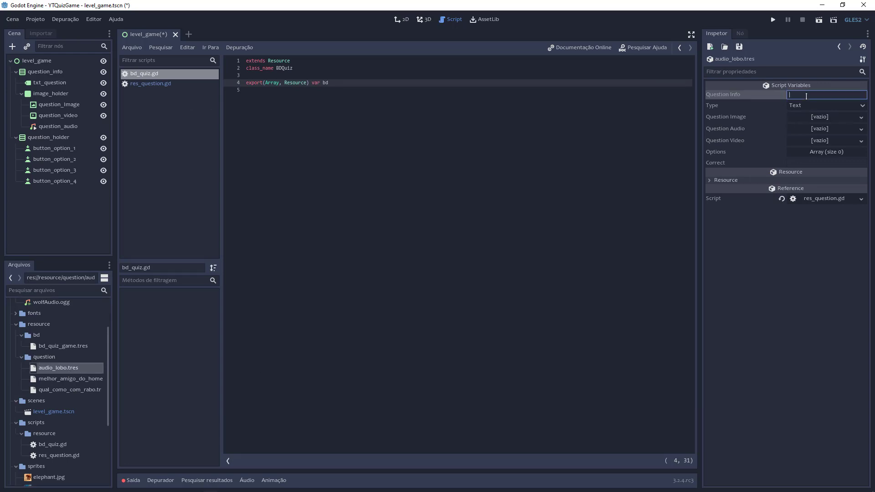
{"action": "type", "text": "Qual a"}
{"action": "type", "text": "nimal"}
{"action": "type", "text": " faz este "}
{"action": "type", "text": "som?"}
{"action": "left_click", "coordinate": [797, 107]}
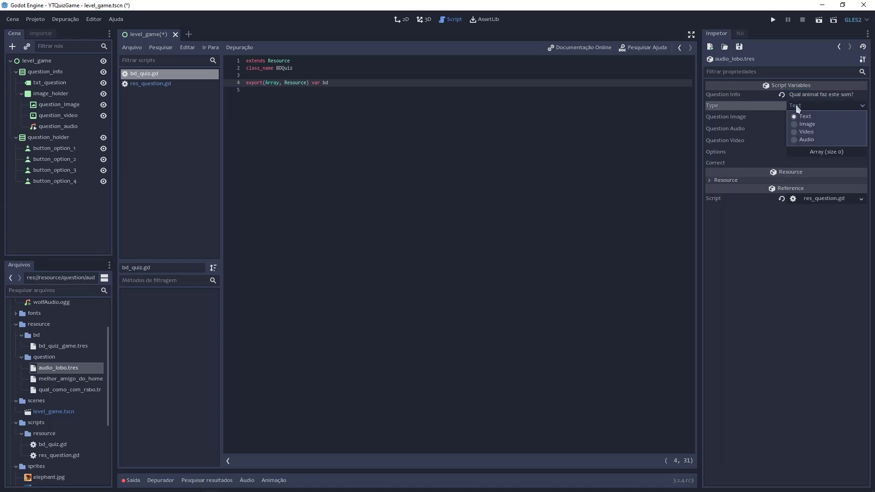
{"action": "left_click", "coordinate": [811, 139]}
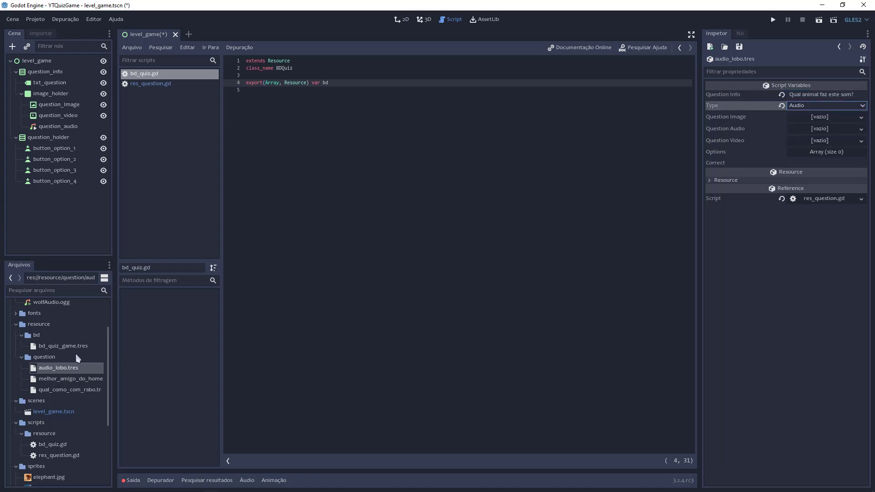
{"action": "scroll", "coordinate": [78, 360], "scroll_direction": "up", "scroll_amount": 3}
{"action": "left_click_drag", "start_coordinate": [65, 351], "coordinate": [821, 124]}
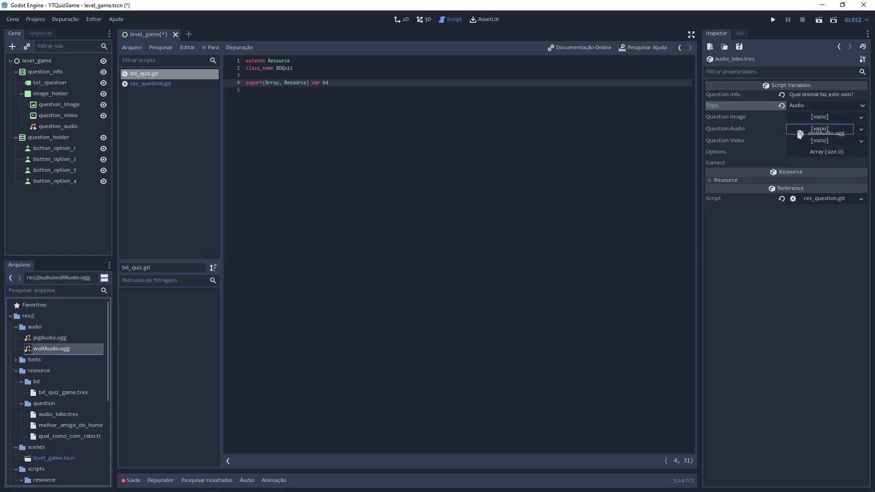
{"action": "left_click_drag", "start_coordinate": [821, 125], "coordinate": [816, 131]}
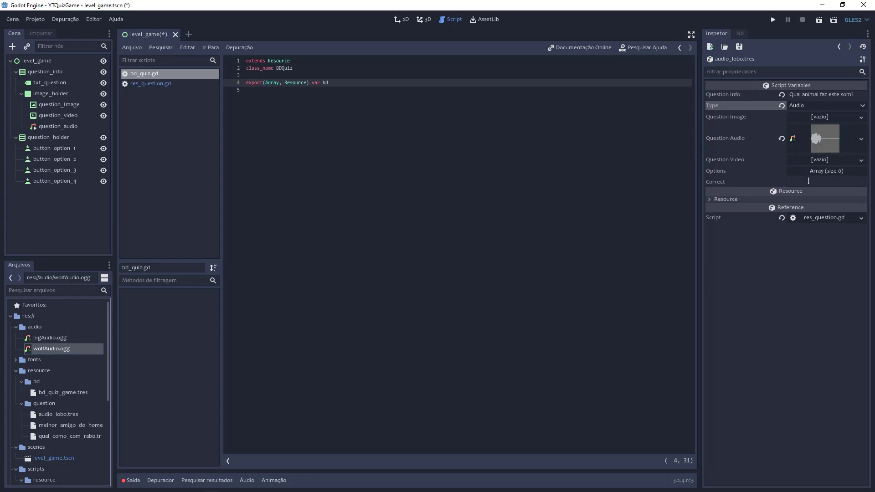
Set four answer options: Porco, Cachorro, Gato and Lobo.
{"action": "left_click", "coordinate": [817, 176]}
{"action": "left_click", "coordinate": [861, 180]}
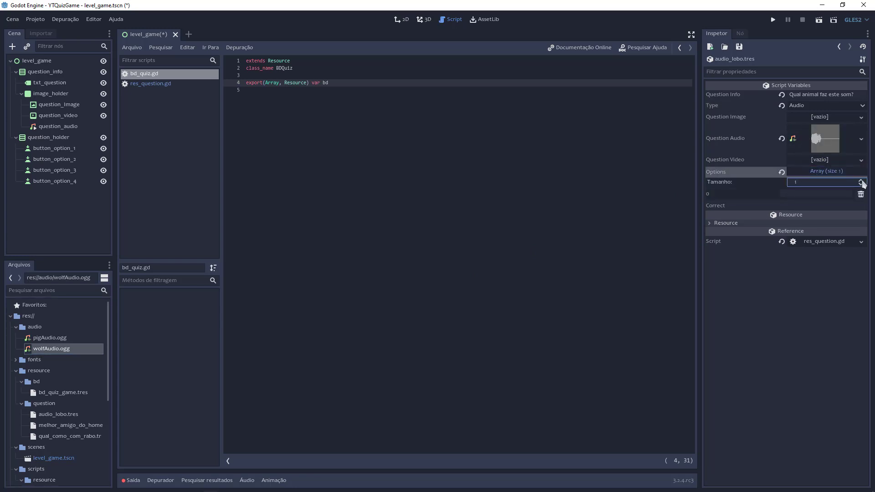
{"action": "left_click", "coordinate": [860, 180]}
{"action": "left_click", "coordinate": [861, 180]}
{"action": "left_click", "coordinate": [860, 180]}
{"action": "left_click", "coordinate": [820, 192]}
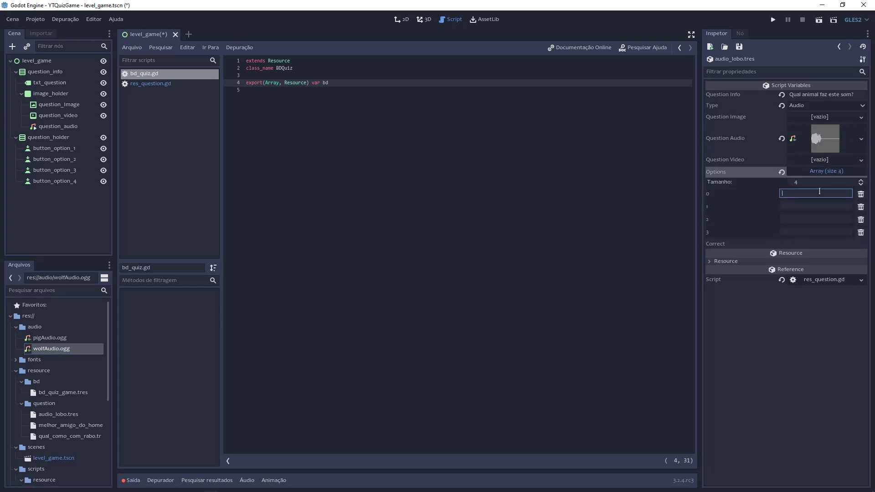
{"action": "type", "text": "Po"}
{"action": "key", "text": "BackSpace"}
{"action": "type", "text": "rco"}
{"action": "left_click", "coordinate": [814, 206]}
{"action": "type", "text": "Ca"}
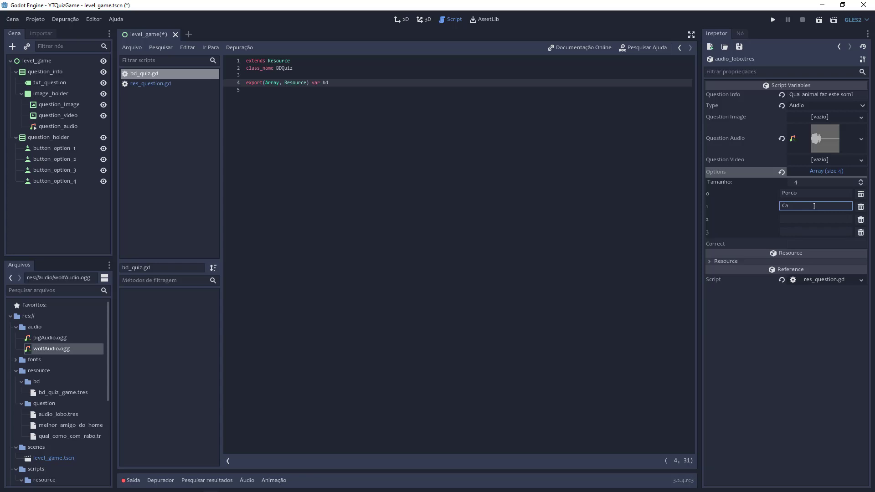
{"action": "type", "text": "chorro"}
{"action": "left_click", "coordinate": [800, 216]}
{"action": "type", "text": "Gato"}
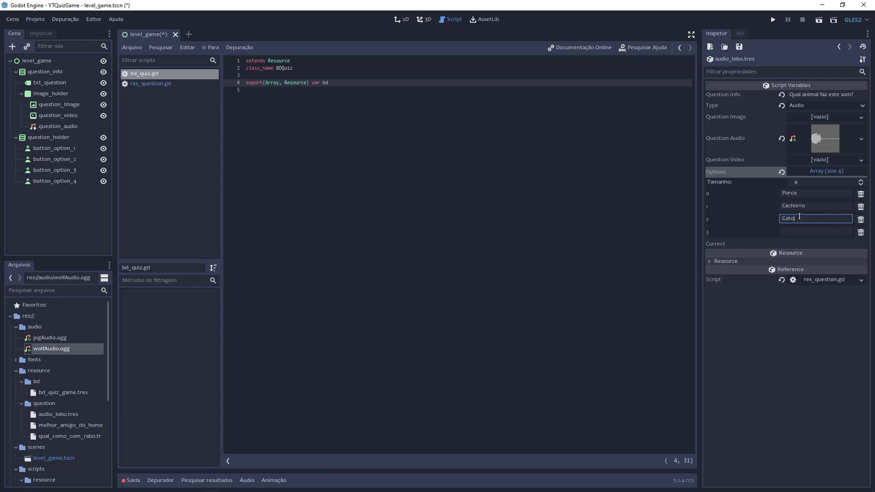
{"action": "left_click", "coordinate": [799, 234]}
{"action": "type", "text": "Lo"}
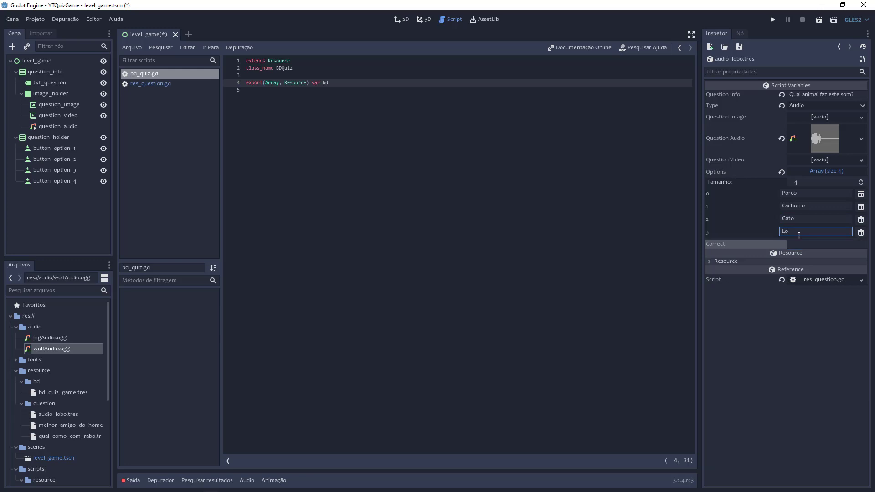
{"action": "type", "text": "bo"}
Set the correct answer to Lobo.
{"action": "left_click", "coordinate": [806, 240]}
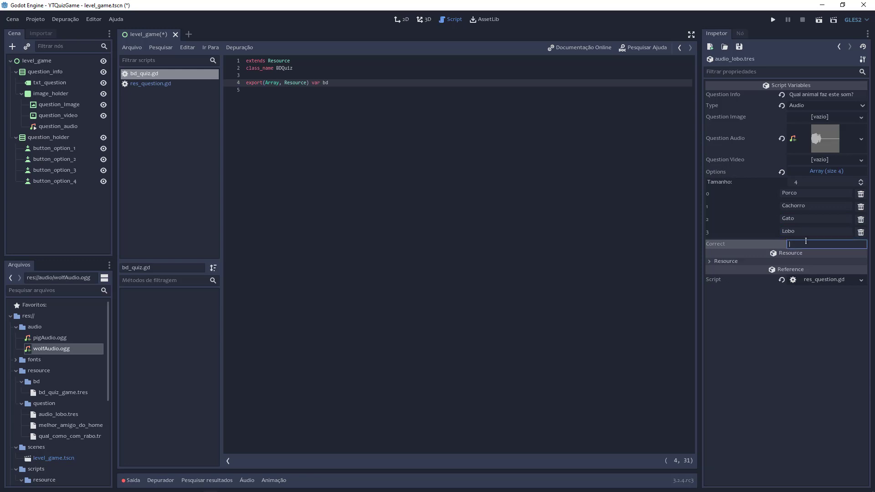
{"action": "type", "text": "Lobo"}
{"action": "key", "text": "Return"}
Add a new QuizQuestion resource to the question folder, saved as image_elefante.tres.
{"action": "right_click", "coordinate": [53, 405]}
{"action": "left_click", "coordinate": [85, 468]}
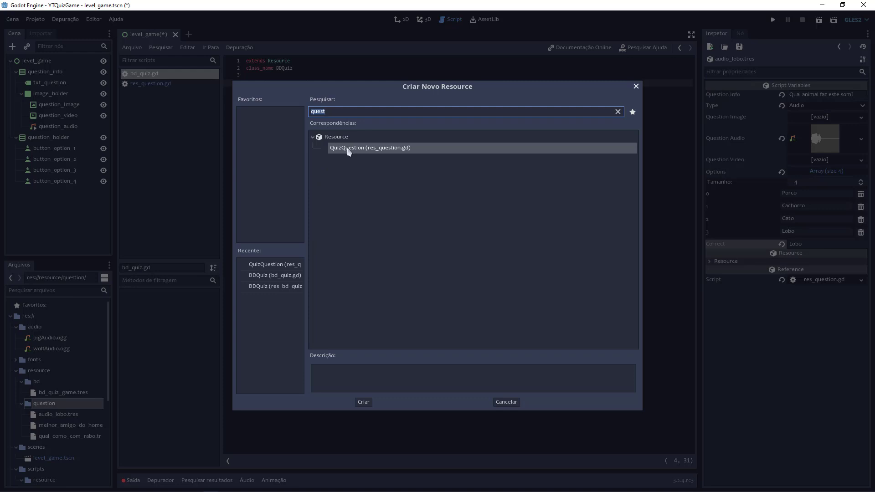
{"action": "left_click", "coordinate": [364, 402]}
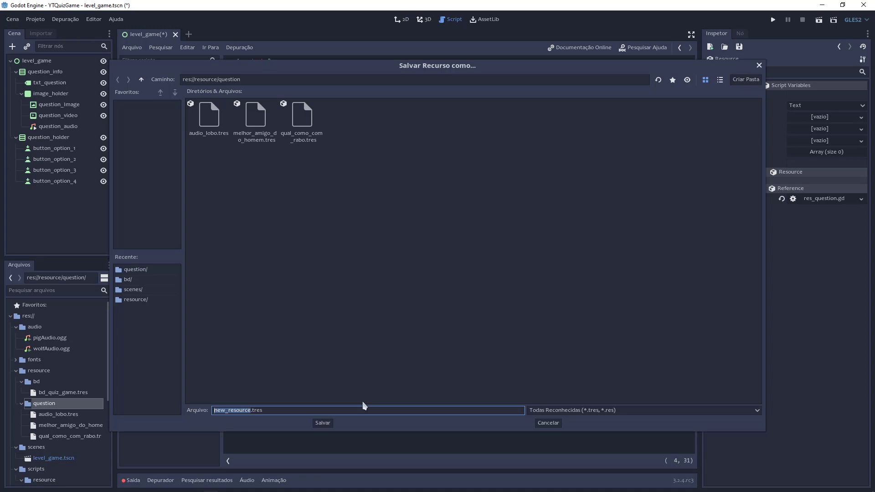
{"action": "type", "text": "img_"}
{"action": "key", "text": "BackSpace"}
{"action": "key", "text": "BackSpace"}
{"action": "key", "text": "BackSpace"}
{"action": "key", "text": "BackSpace"}
{"action": "type", "text": "image_"}
{"action": "type", "text": "ele"}
{"action": "type", "text": "fante"}
{"action": "key", "text": "Return"}
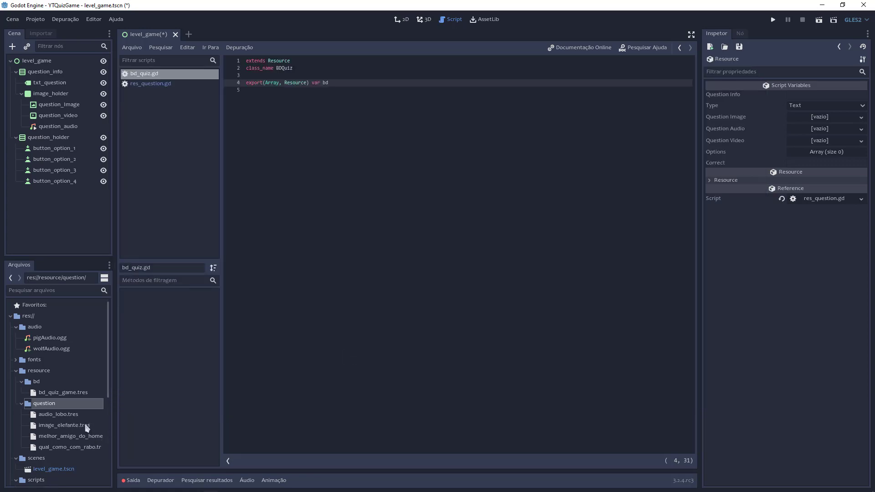
Give image_elefante.tres the question 'Que animal é esse?' and set its type to Image.
{"action": "left_click", "coordinate": [86, 426]}
{"action": "left_click", "coordinate": [820, 95]}
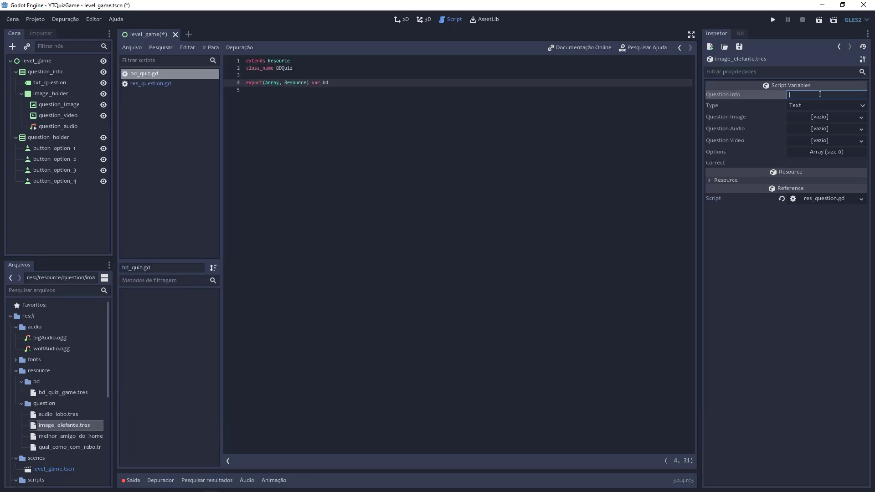
{"action": "type", "text": "Qual"}
{"action": "key", "text": "BackSpace"}
{"action": "key", "text": "BackSpace"}
{"action": "key", "text": "BackSpace"}
{"action": "type", "text": "e animal "}
{"action": "type", "text": "é esse?"}
{"action": "left_click", "coordinate": [805, 108]}
{"action": "left_click", "coordinate": [806, 129]}
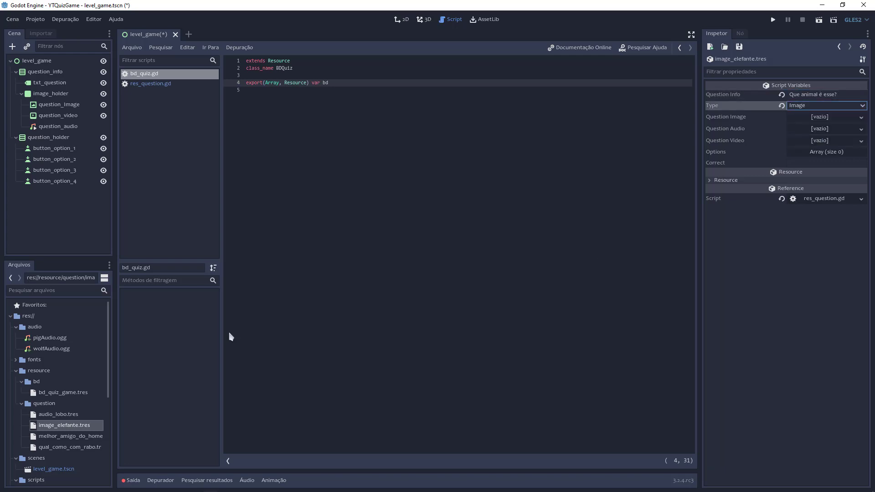
Drag elephant.jpg into the Question Image slot.
{"action": "scroll", "coordinate": [46, 387], "scroll_direction": "down", "scroll_amount": 5}
{"action": "scroll", "coordinate": [58, 390], "scroll_direction": "down", "scroll_amount": 2}
{"action": "left_click_drag", "start_coordinate": [51, 377], "coordinate": [823, 124]}
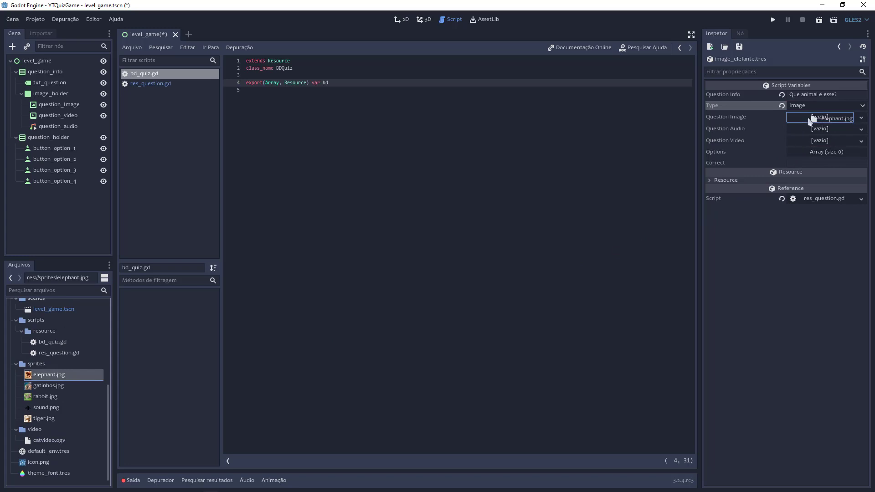
{"action": "left_click_drag", "start_coordinate": [823, 124], "coordinate": [817, 119]}
Add four Options: Elefante, Leão, Cachorro and Lobo.
{"action": "left_click", "coordinate": [825, 173]}
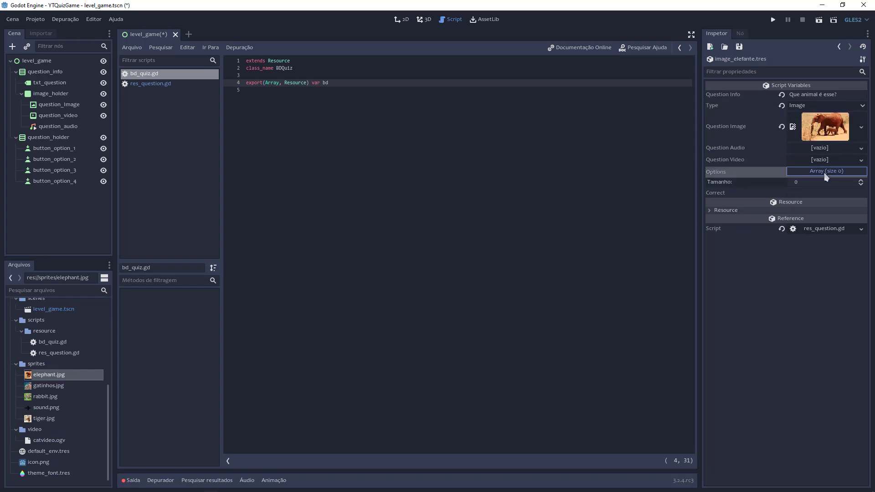
{"action": "left_click", "coordinate": [862, 182]}
{"action": "left_click", "coordinate": [861, 182]}
{"action": "left_click", "coordinate": [861, 181]}
{"action": "left_click", "coordinate": [861, 182]}
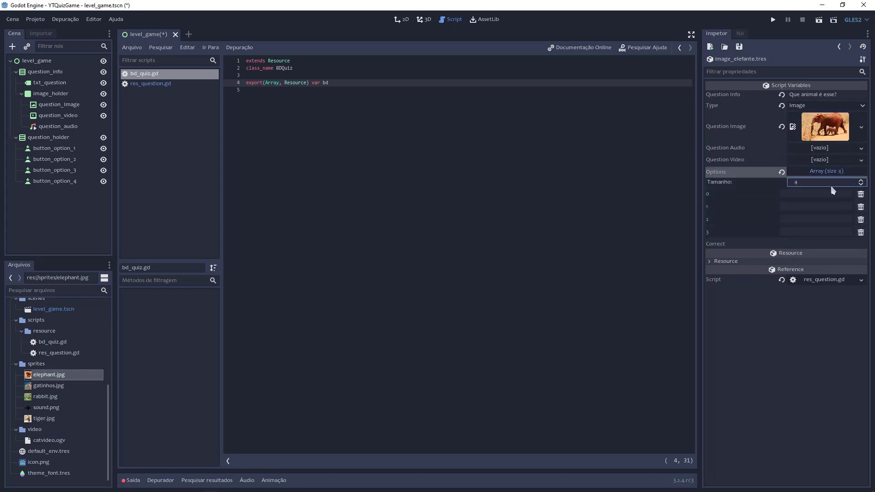
{"action": "left_click", "coordinate": [820, 191]}
{"action": "type", "text": "E"}
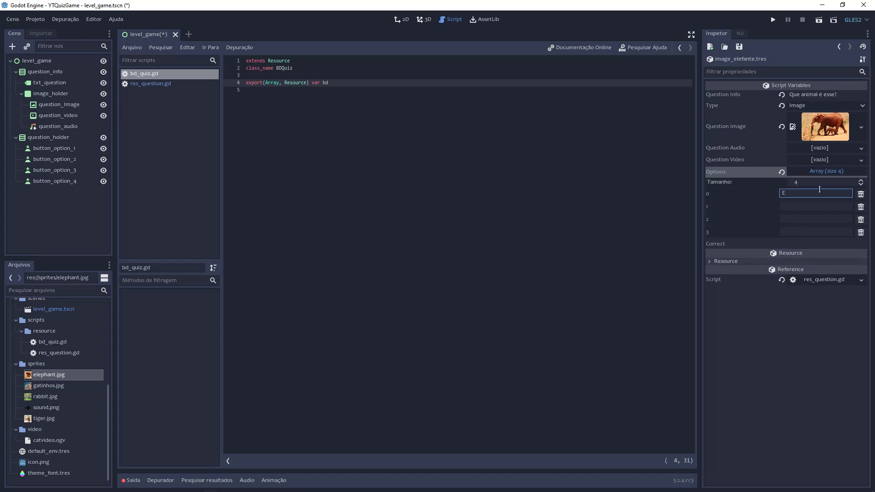
{"action": "type", "text": "fe"}
{"action": "key", "text": "BackSpace"}
{"action": "key", "text": "BackSpace"}
{"action": "key", "text": "BackSpace"}
{"action": "type", "text": "efante"}
{"action": "left_click", "coordinate": [823, 202]}
{"action": "type", "text": "Le"}
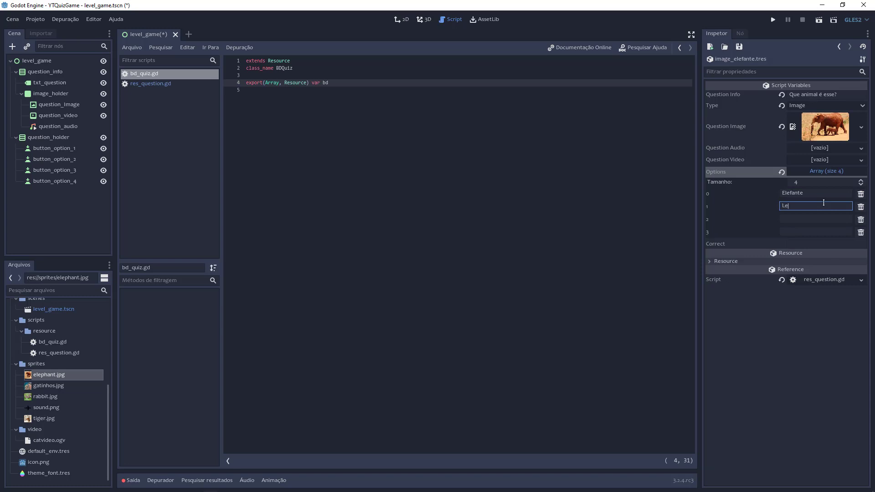
{"action": "type", "text": "ão"}
{"action": "left_click", "coordinate": [813, 218]}
{"action": "type", "text": "Cacho"}
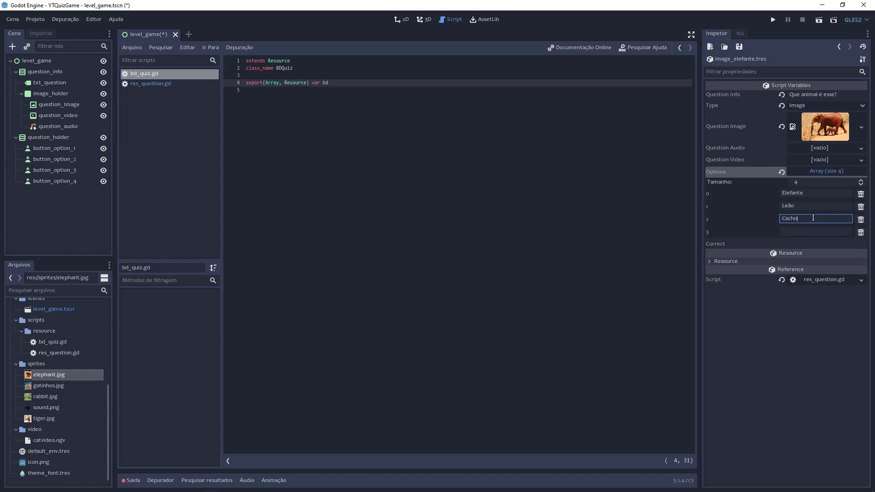
{"action": "type", "text": "rro"}
{"action": "left_click", "coordinate": [808, 230]}
{"action": "type", "text": "obo"}
{"action": "key", "text": "Return"}
Set the Correct answer to Elefante.
{"action": "left_click", "coordinate": [807, 245]}
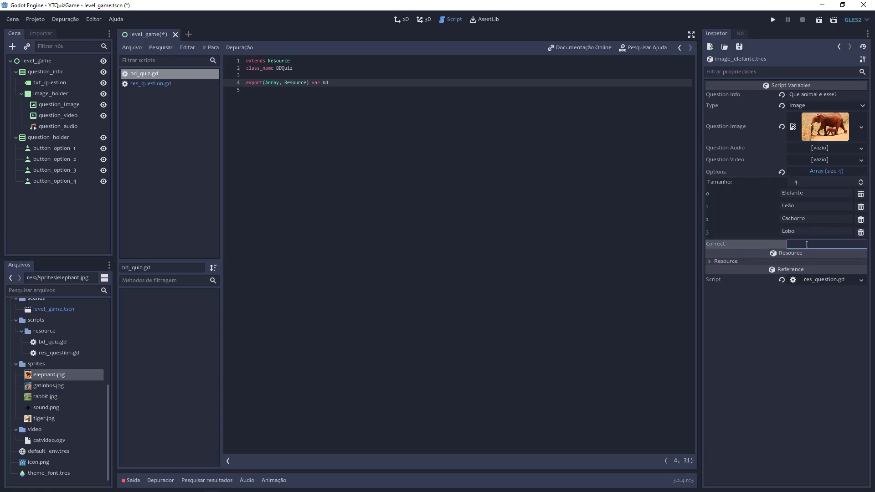
{"action": "type", "text": "Elefante"}
{"action": "key", "text": "Return"}
{"action": "scroll", "coordinate": [68, 358], "scroll_direction": "up", "scroll_amount": 3}
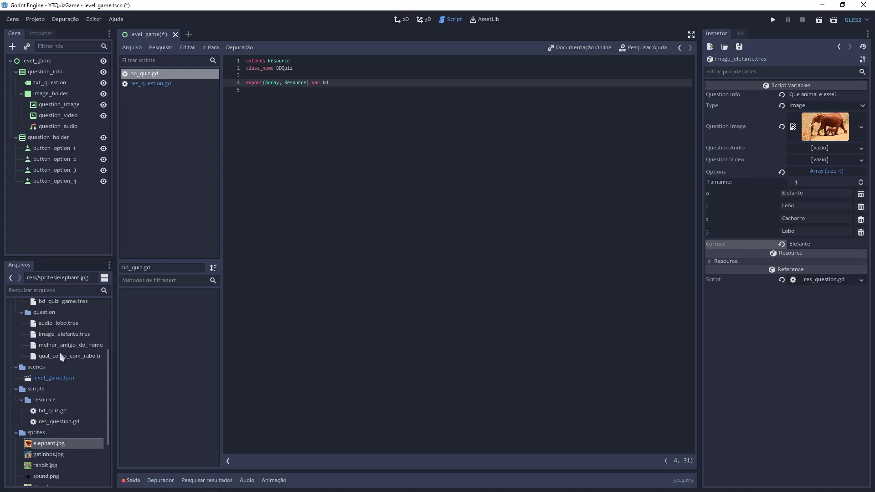
Add another QuizQuestion resource in the question folder, saved as video_gatinhos.tres.
{"action": "right_click", "coordinate": [49, 318]}
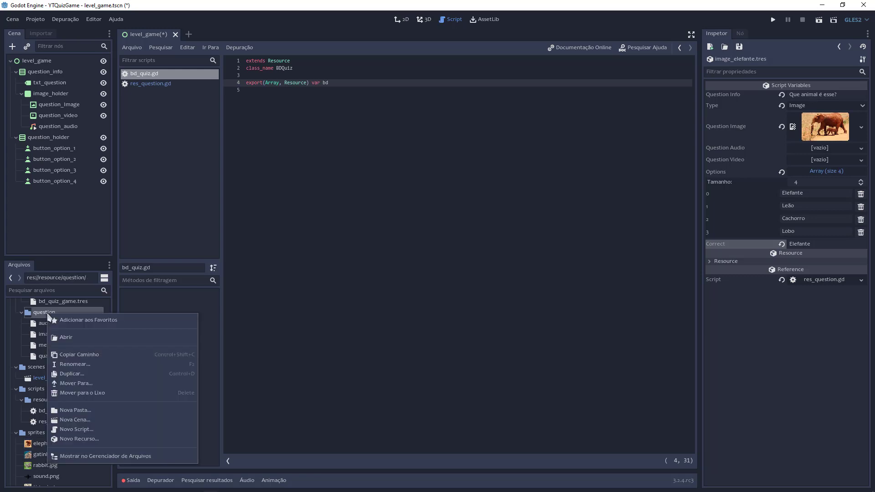
{"action": "left_click", "coordinate": [98, 439]}
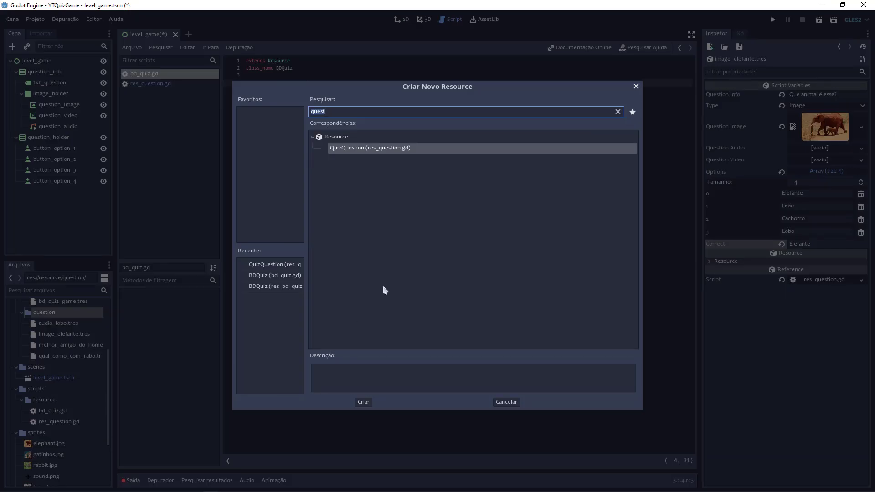
{"action": "double_click", "coordinate": [351, 147]}
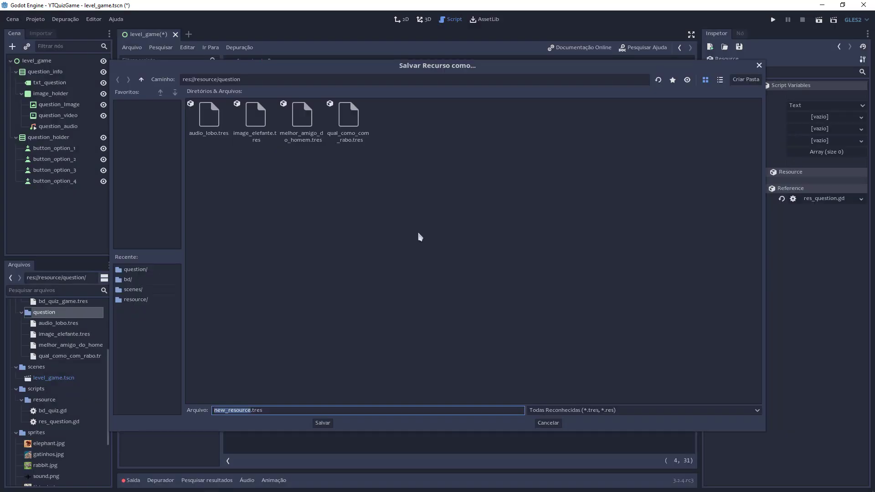
{"action": "type", "text": "vide_"}
{"action": "key", "text": "BackSpace"}
{"action": "type", "text": "o_"}
{"action": "type", "text": "g"}
{"action": "type", "text": "atinhos"}
{"action": "key", "text": "Return"}
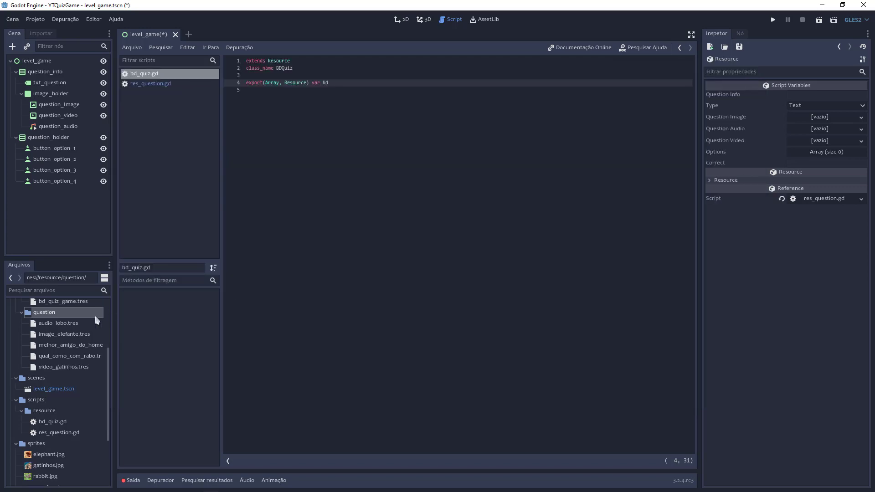
Set the question to 'Que animal é esse do vídeo', type Video, with catvideo.ogv as its video.
{"action": "left_click", "coordinate": [71, 368]}
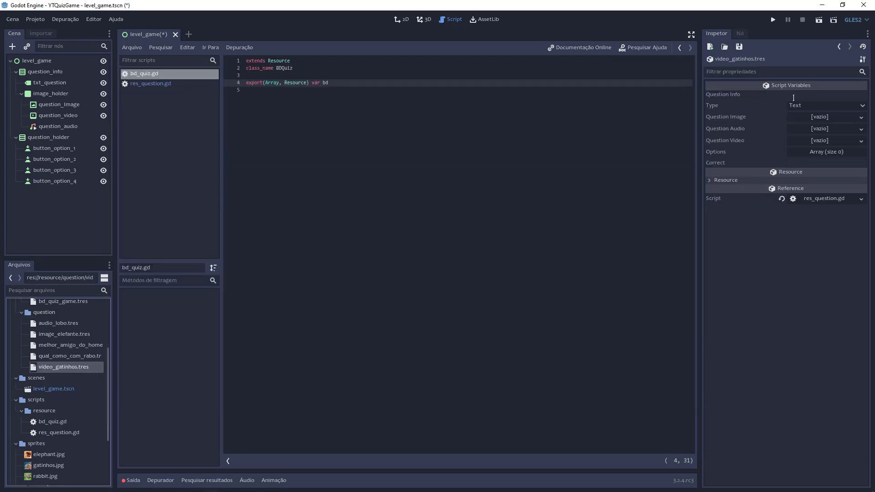
{"action": "left_click", "coordinate": [838, 97]}
{"action": "type", "text": "Que"}
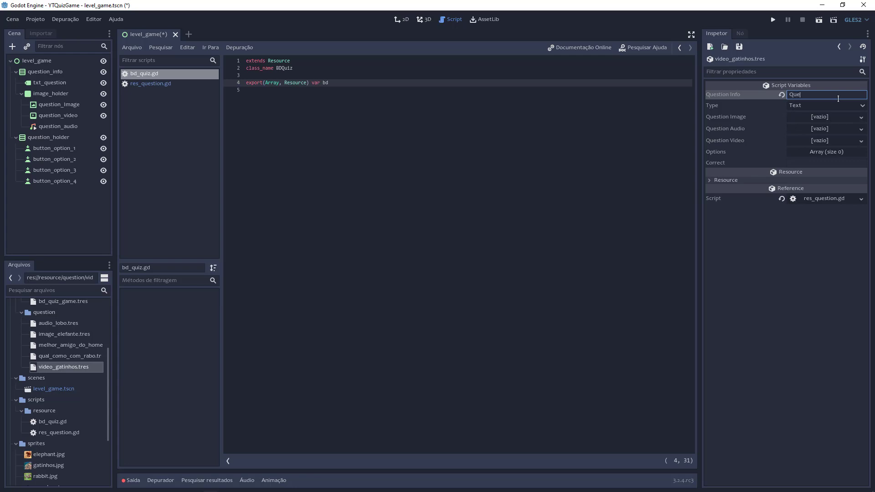
{"action": "type", "text": " animal é es"}
{"action": "type", "text": "se do vídeo?"}
{"action": "left_click", "coordinate": [806, 106]}
{"action": "left_click", "coordinate": [807, 136]}
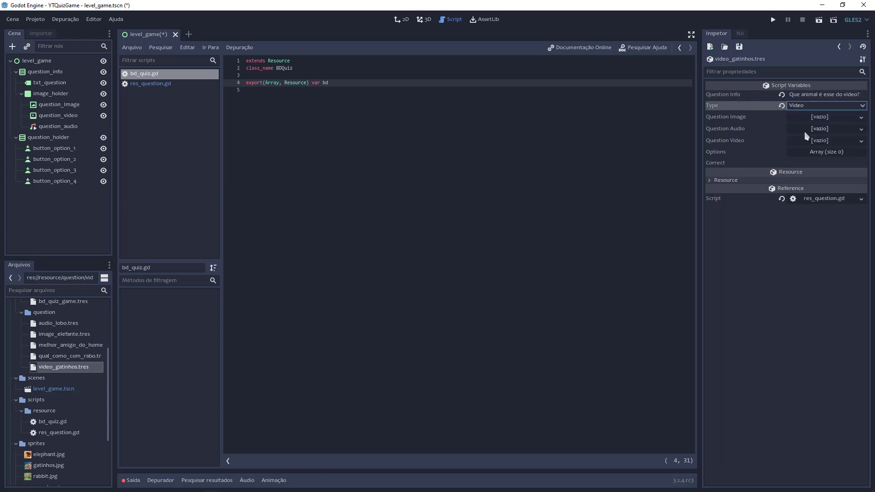
{"action": "scroll", "coordinate": [50, 385], "scroll_direction": "down", "scroll_amount": 3}
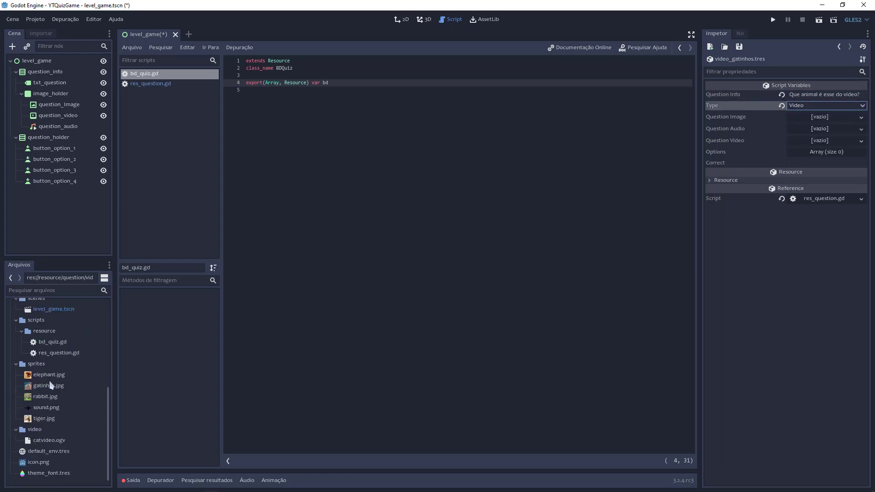
{"action": "left_click", "coordinate": [48, 441]}
{"action": "left_click_drag", "start_coordinate": [49, 443], "coordinate": [813, 145]}
Fill four Options: Chachorrinhos, Porquinhos, Gatinhos and Passarinhos.
{"action": "left_click", "coordinate": [826, 153]}
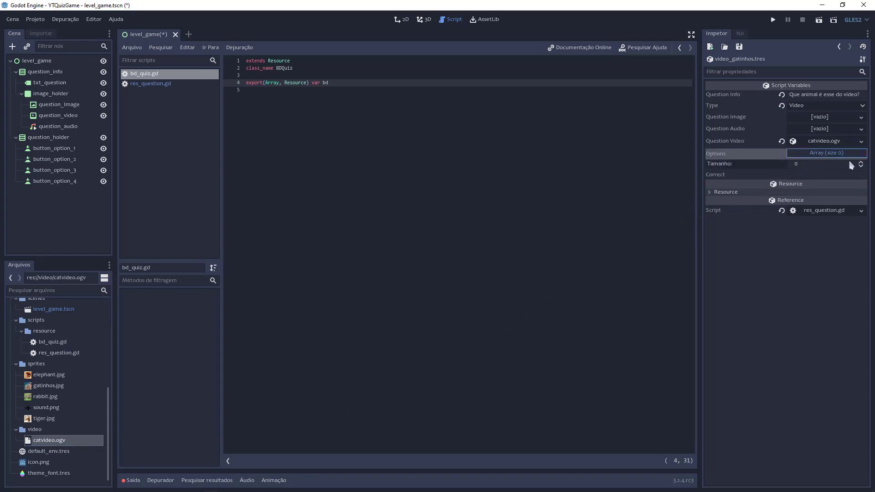
{"action": "left_click", "coordinate": [862, 163]}
{"action": "left_click", "coordinate": [861, 163]}
{"action": "left_click", "coordinate": [862, 163]}
{"action": "left_click", "coordinate": [861, 163]}
{"action": "left_click", "coordinate": [810, 174]}
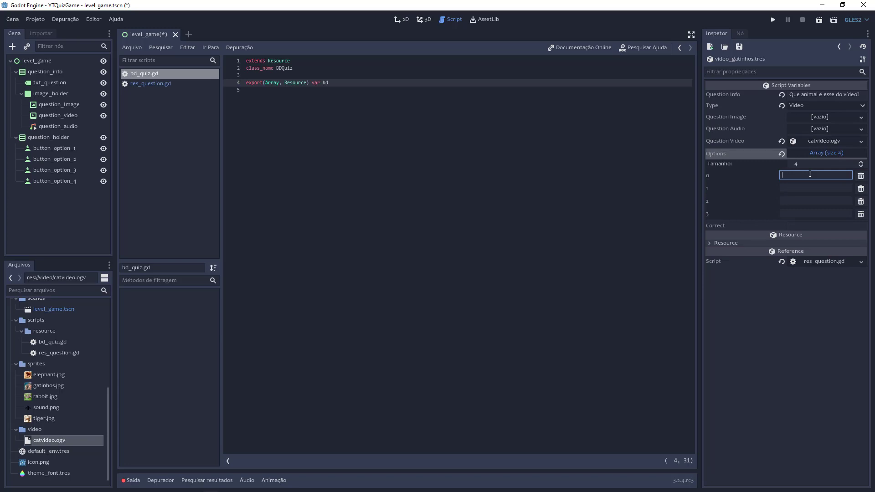
{"action": "left_click", "coordinate": [803, 199]}
{"action": "type", "text": "Ga"}
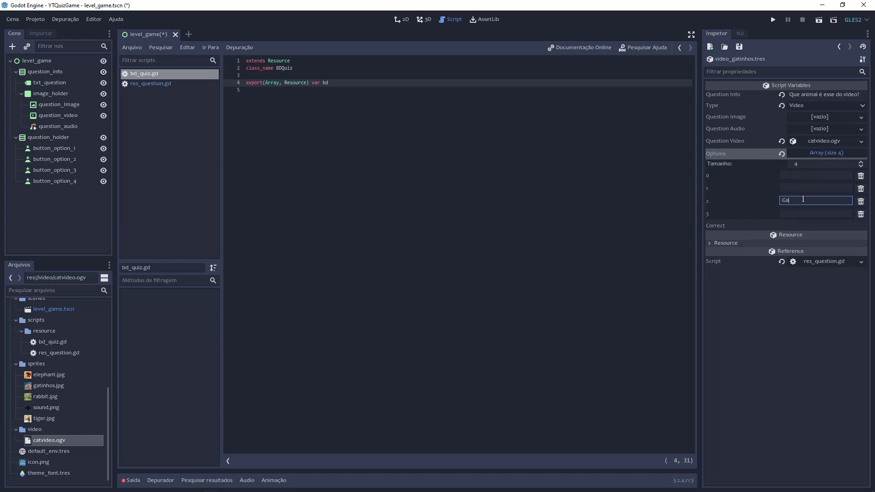
{"action": "type", "text": "tinhos"}
{"action": "left_click", "coordinate": [811, 176]}
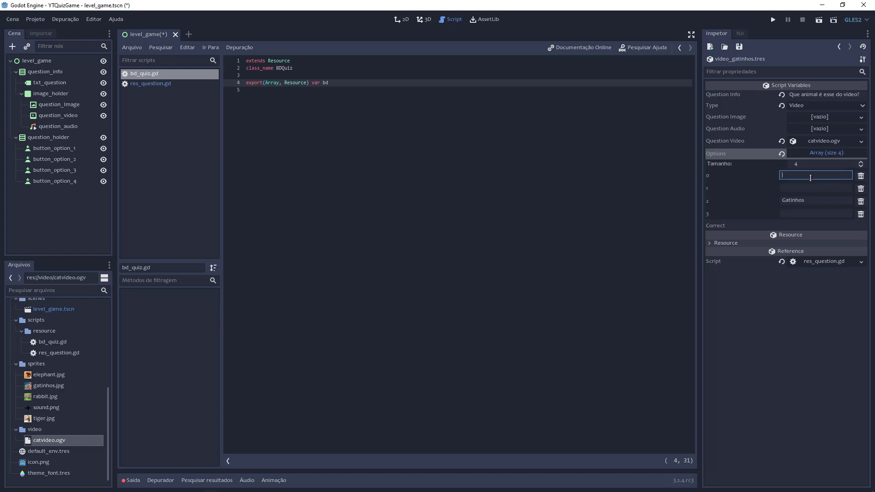
{"action": "type", "text": "Char"}
{"action": "type", "text": "chor"}
{"action": "type", "text": "rin"}
{"action": "type", "text": "nhos"}
{"action": "left_click", "coordinate": [825, 187]}
{"action": "type", "text": "P"}
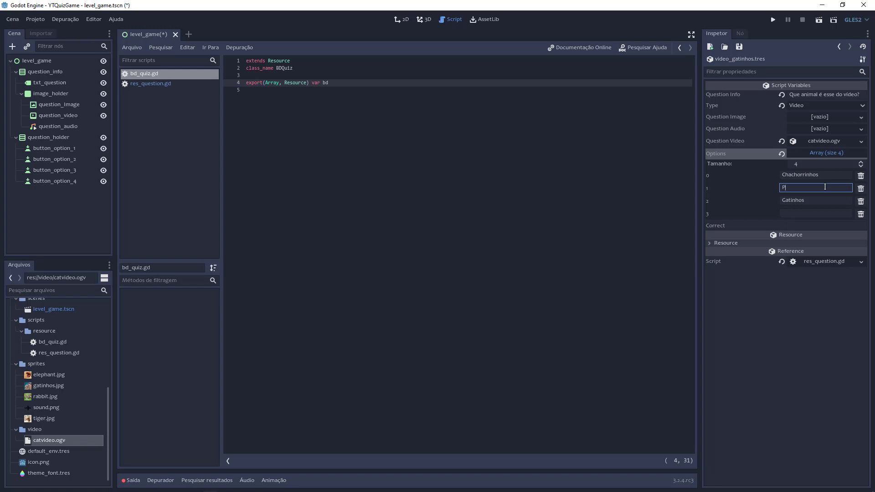
{"action": "type", "text": "orquinhos"}
{"action": "left_click", "coordinate": [796, 215]}
{"action": "type", "text": "Passa"}
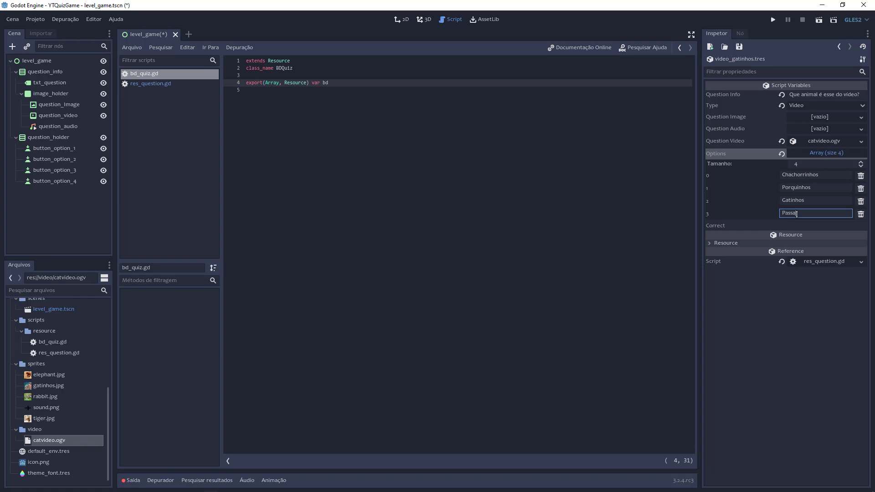
{"action": "type", "text": "rinhos"}
Set the Correct answer to Gatinhos and save with Ctrl+S.
{"action": "left_click", "coordinate": [819, 227]}
{"action": "type", "text": "Gatin"}
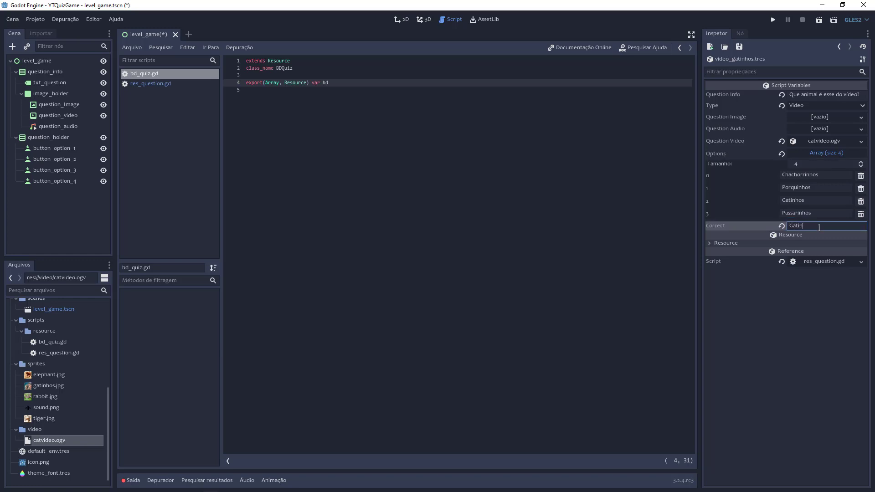
{"action": "type", "text": "hos"}
{"action": "key", "text": "Return"}
{"action": "key", "text": "ctrl+s"}
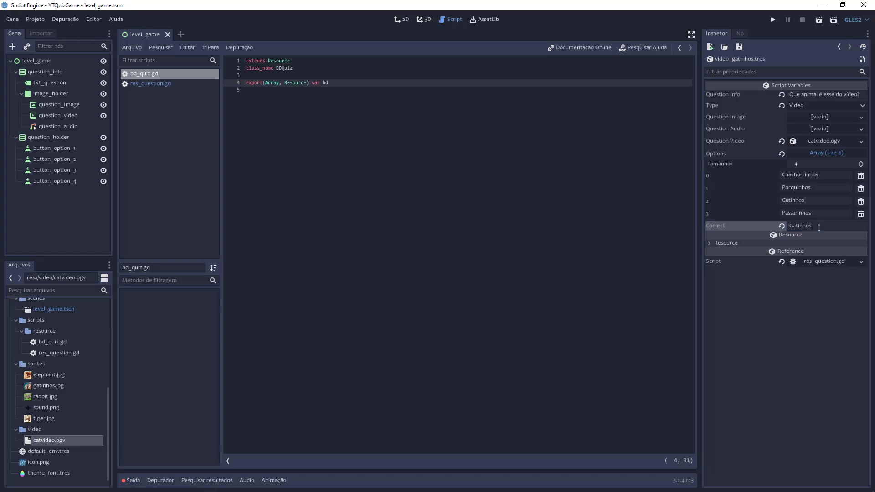
{"action": "scroll", "coordinate": [63, 362], "scroll_direction": "up", "scroll_amount": 3}
Raise bd_quiz_game.tres's Bd array to 5 and drop in audio_lobo, image_elefante and video_gatinhos.
{"action": "scroll", "coordinate": [62, 362], "scroll_direction": "up", "scroll_amount": 3}
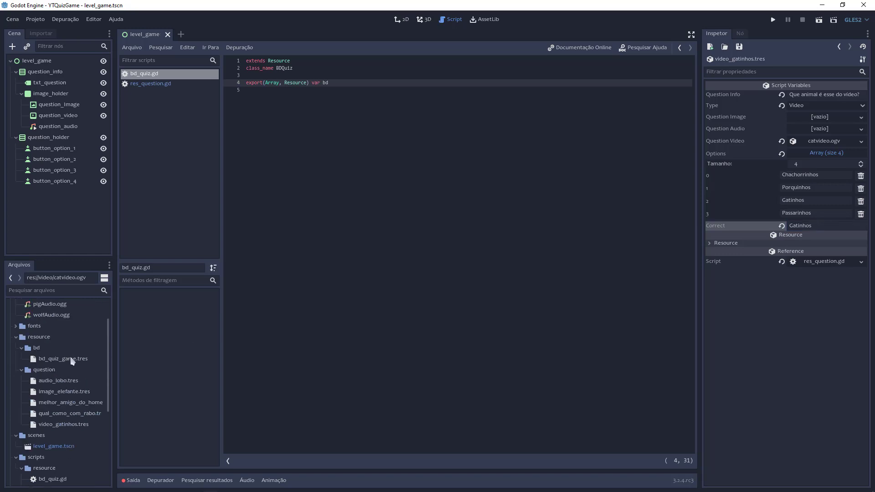
{"action": "left_click", "coordinate": [58, 360]}
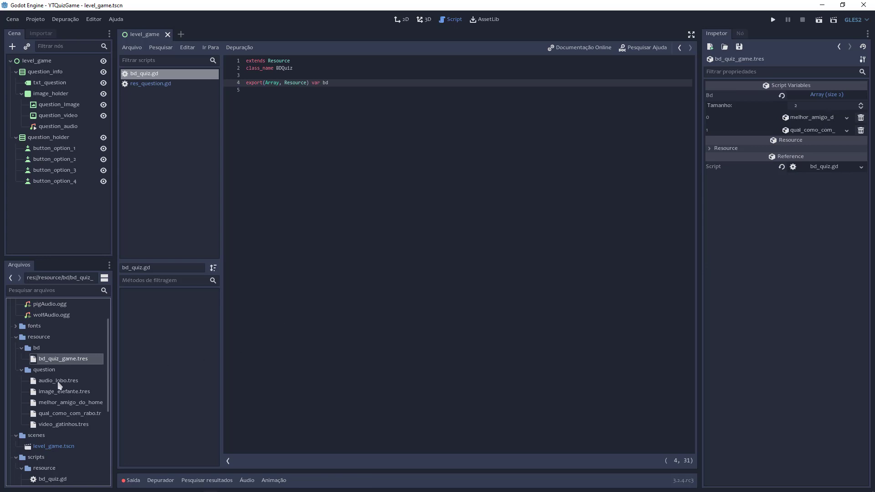
{"action": "left_click", "coordinate": [862, 105]}
{"action": "left_click", "coordinate": [862, 105]}
{"action": "left_click", "coordinate": [861, 104]}
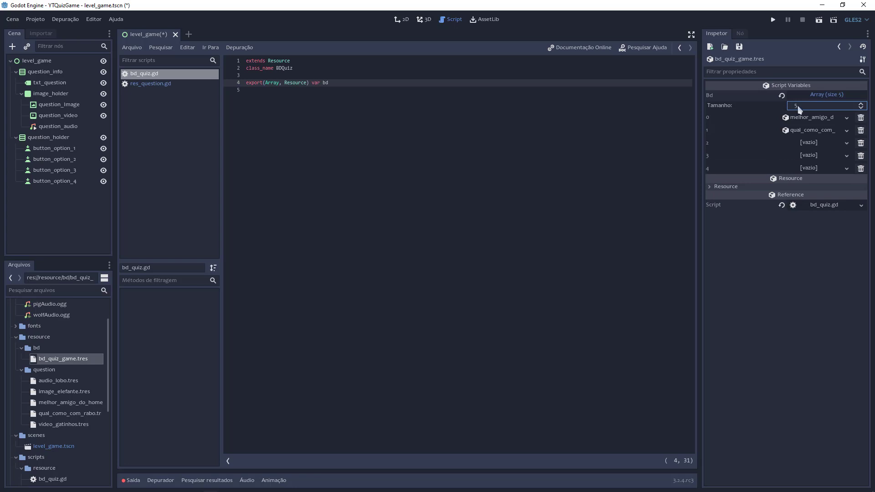
{"action": "mouse_move", "coordinate": [50, 382]}
{"action": "left_mouse_down"}
{"action": "mouse_move", "coordinate": [820, 156]}
{"action": "mouse_move", "coordinate": [815, 143]}
{"action": "left_mouse_up"}
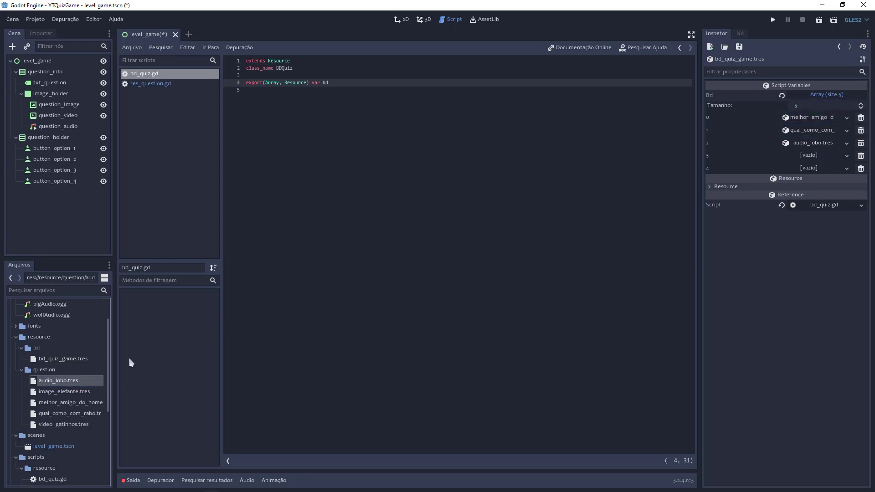
{"action": "left_click_drag", "start_coordinate": [73, 396], "coordinate": [821, 156]}
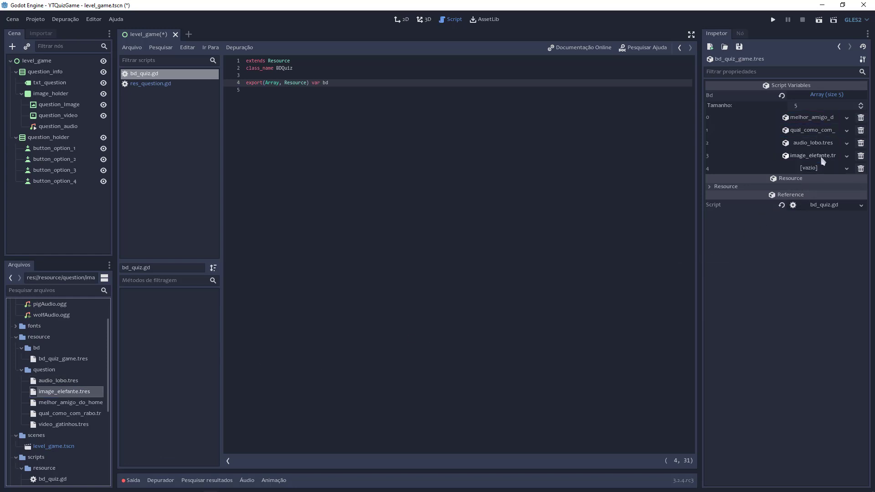
{"action": "left_click_drag", "start_coordinate": [63, 425], "coordinate": [816, 170]}
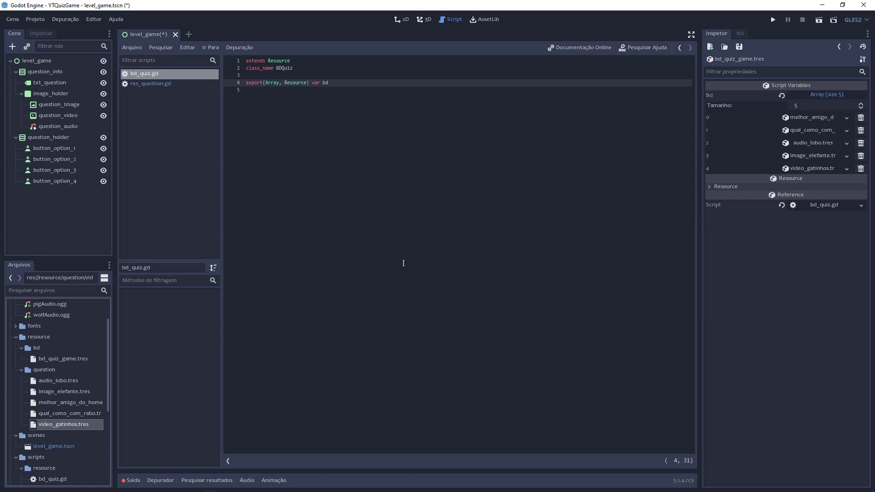
{"action": "left_click", "coordinate": [370, 240]}
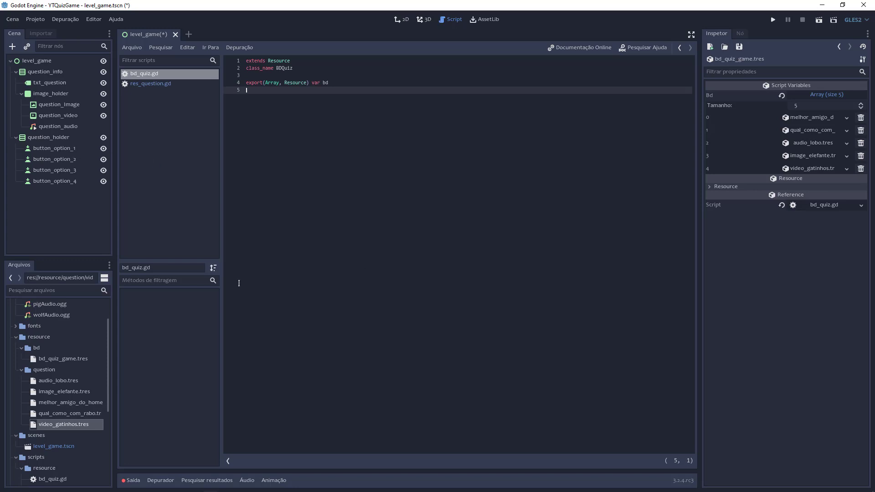
{"action": "scroll", "coordinate": [76, 347], "scroll_direction": "down", "scroll_amount": 3}
{"action": "scroll", "coordinate": [76, 347], "scroll_direction": "down", "scroll_amount": 2}
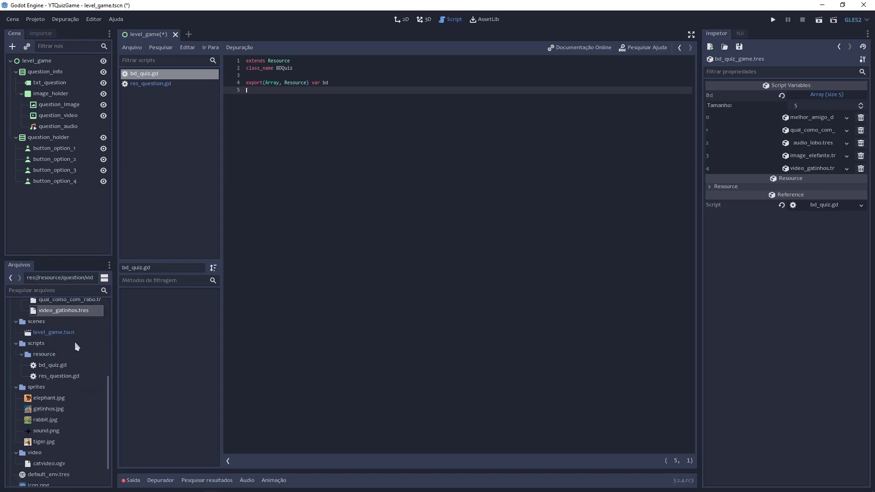
Create a new folder named level inside scripts.
{"action": "left_click", "coordinate": [43, 346]}
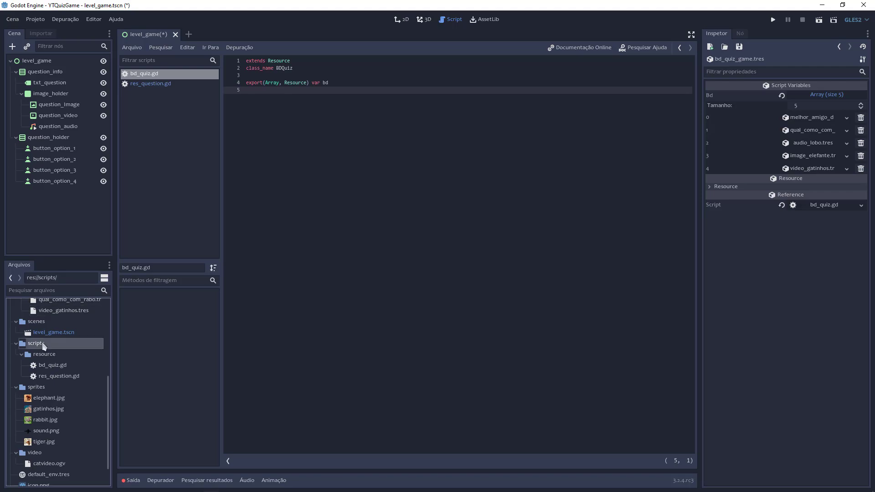
{"action": "right_click", "coordinate": [42, 346]}
{"action": "left_click", "coordinate": [89, 443]}
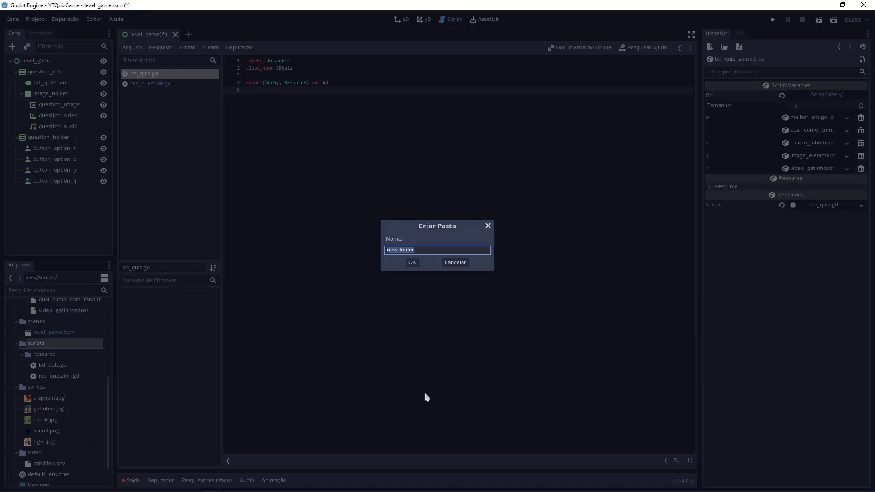
{"action": "type", "text": "level"}
{"action": "key", "text": "Return"}
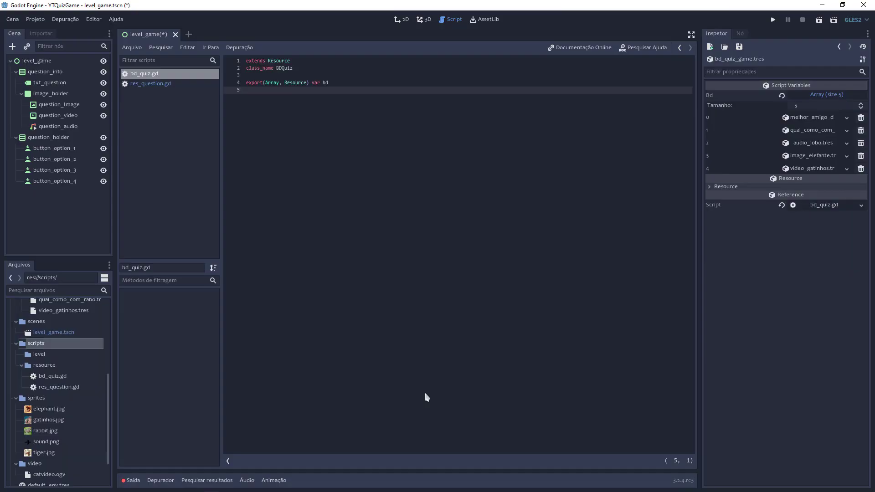
Create a new script level_game.gd in the level folder.
{"action": "left_click", "coordinate": [52, 359]}
{"action": "right_click", "coordinate": [51, 359]}
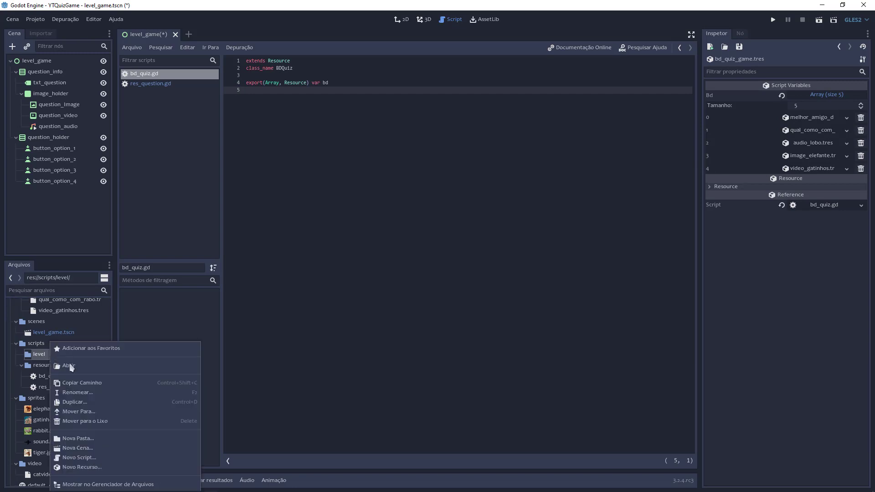
{"action": "left_click", "coordinate": [98, 461]}
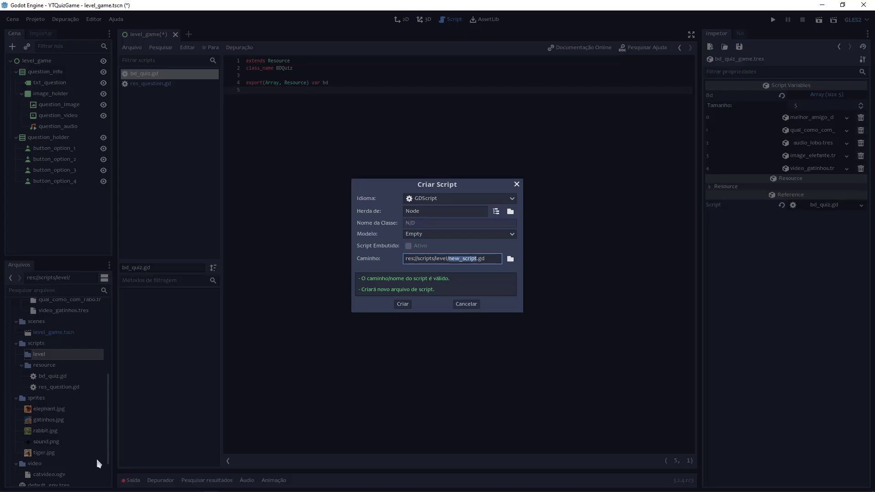
{"action": "type", "text": "level"}
{"action": "type", "text": "_game"}
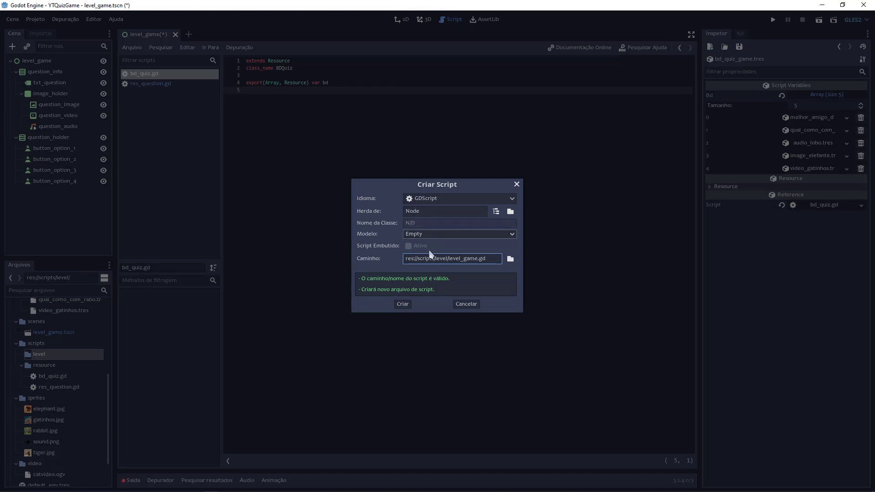
{"action": "left_click", "coordinate": [403, 304]}
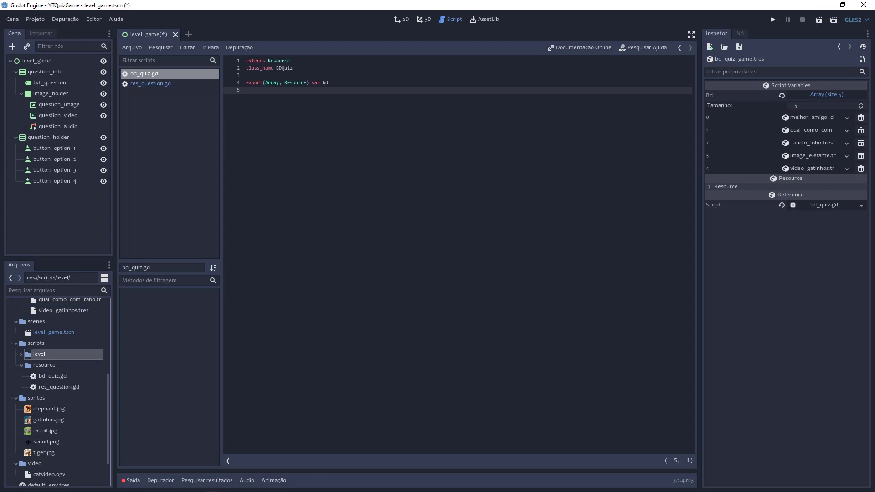
Open level_game.gd and attach it to the level_game root node.
{"action": "left_click", "coordinate": [22, 356]}
{"action": "left_click", "coordinate": [42, 368]}
{"action": "double_click", "coordinate": [42, 369]}
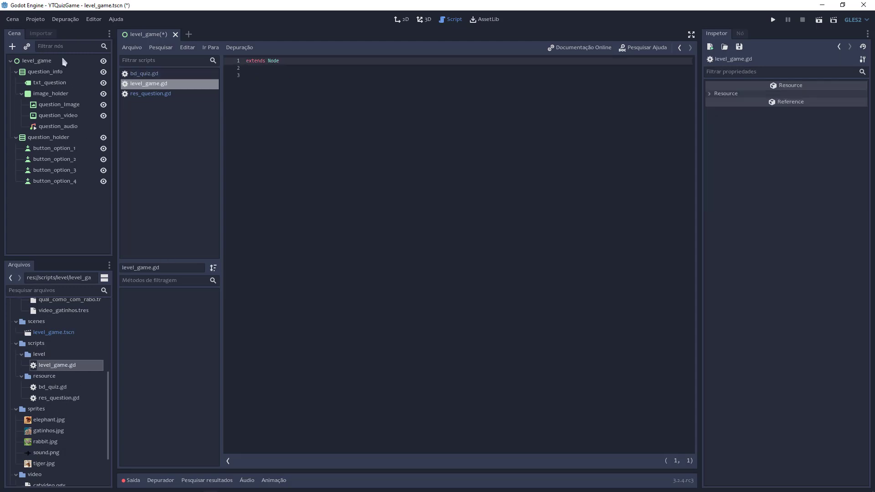
{"action": "left_click_drag", "start_coordinate": [46, 365], "coordinate": [57, 65]}
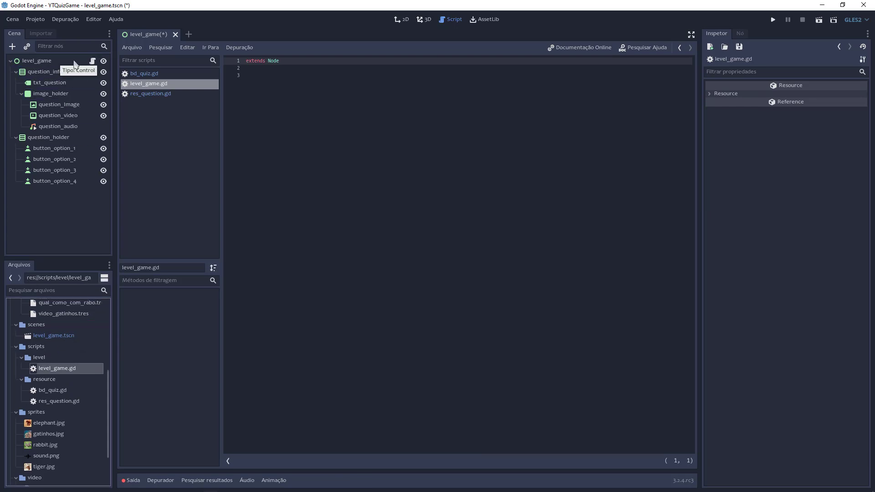
{"action": "left_click", "coordinate": [309, 112]}
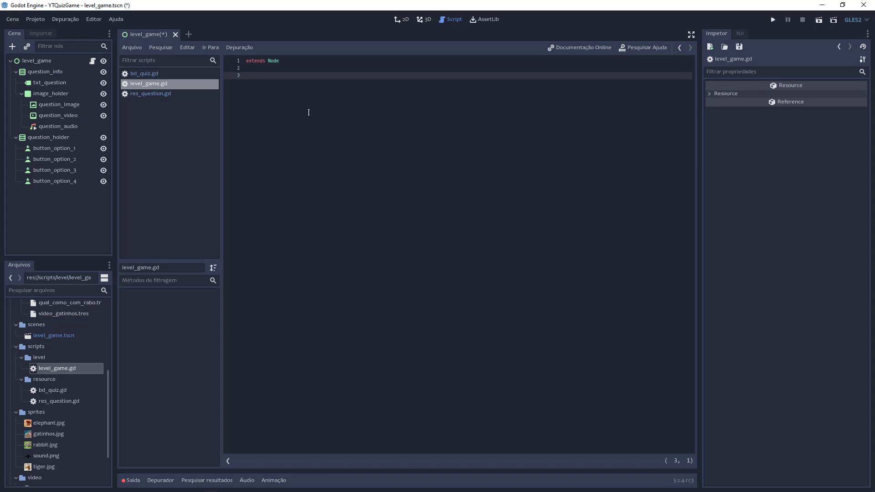
Declare export(Resource) var bd_quiz and export(Color) var color_right.
{"action": "type", "text": "export"}
{"action": "type", "text": "("}
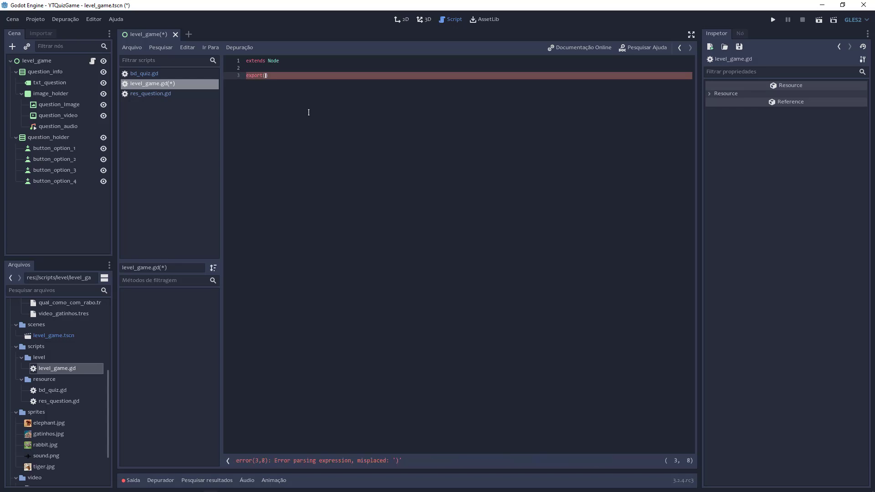
{"action": "type", "text": "Resource)"}
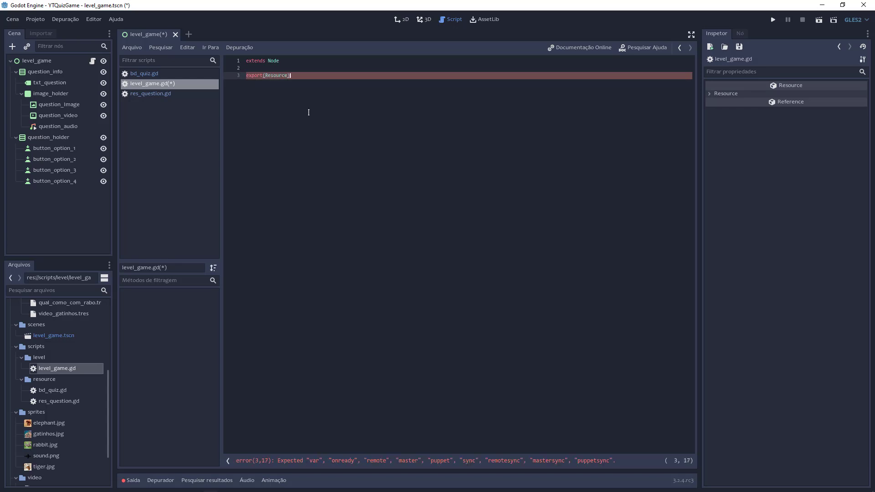
{"action": "type", "text": " var bd_q"}
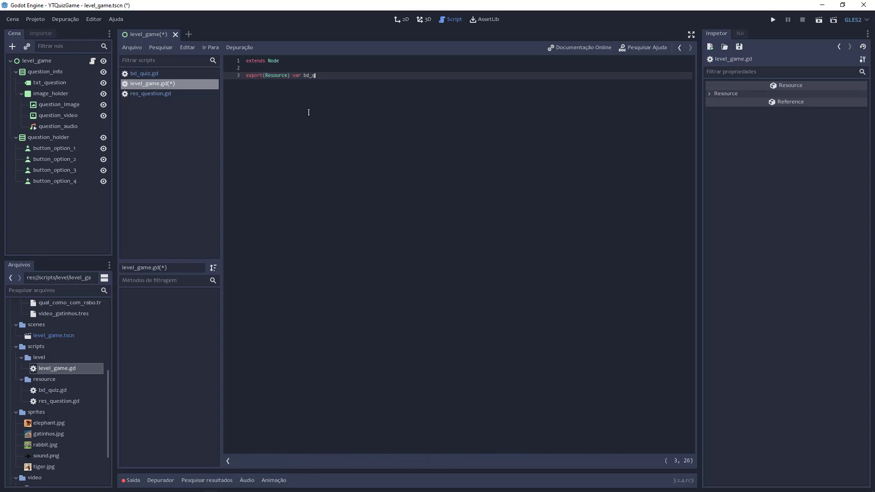
{"action": "type", "text": "uiz"}
{"action": "key", "text": "Return"}
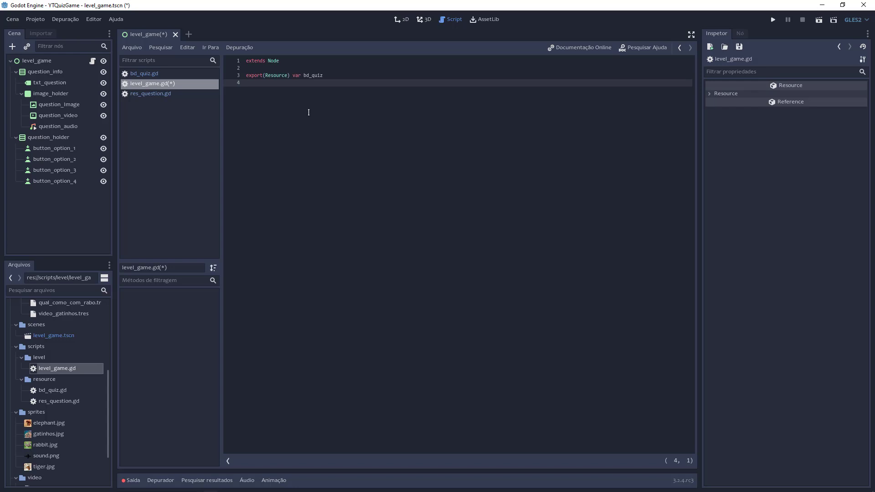
{"action": "type", "text": "expor"}
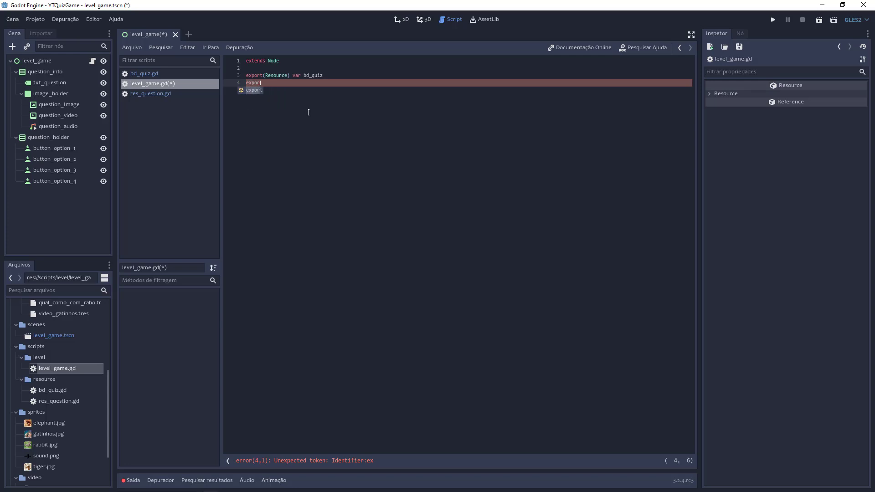
{"action": "type", "text": "t(Color"}
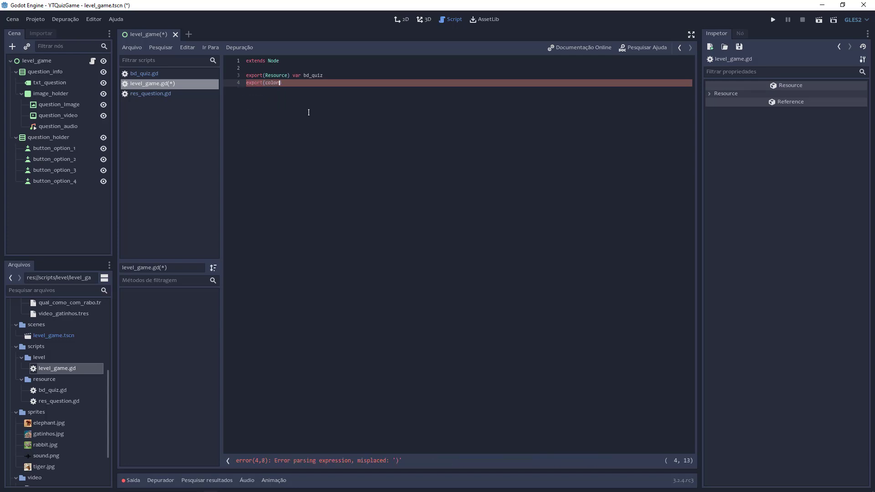
{"action": "type", "text": ") "}
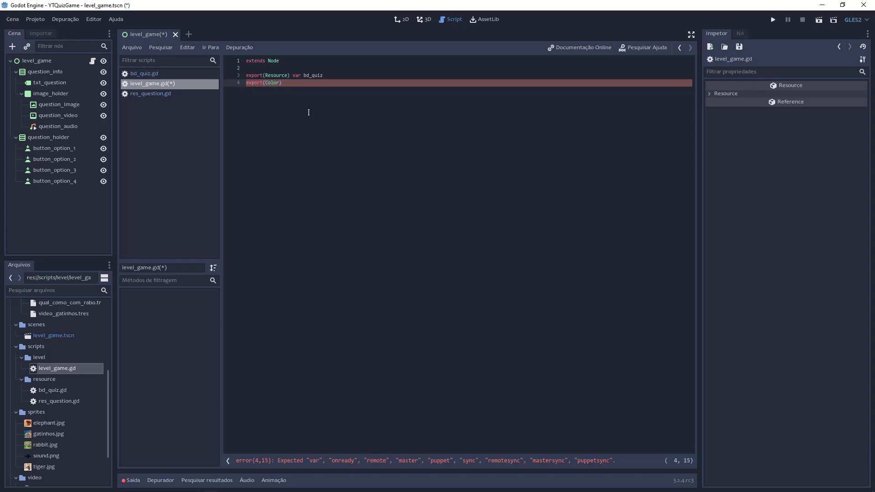
{"action": "type", "text": "var color_"}
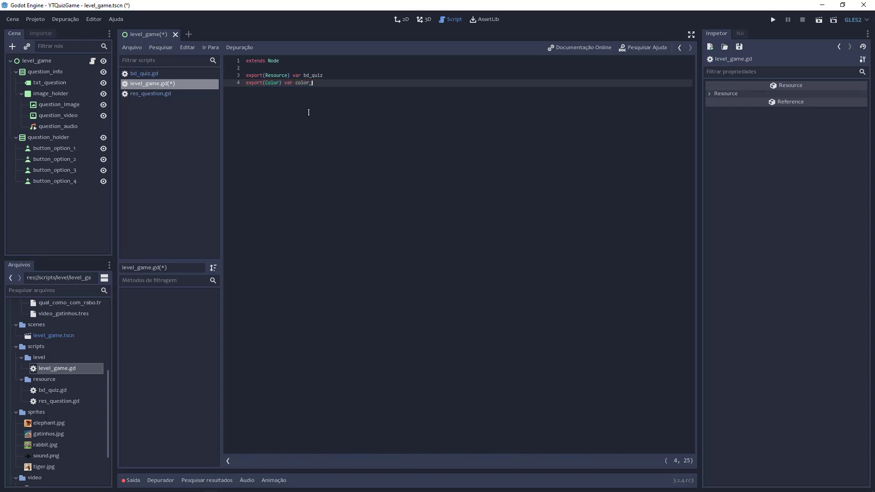
{"action": "type", "text": "right"}
{"action": "key", "text": "Return"}
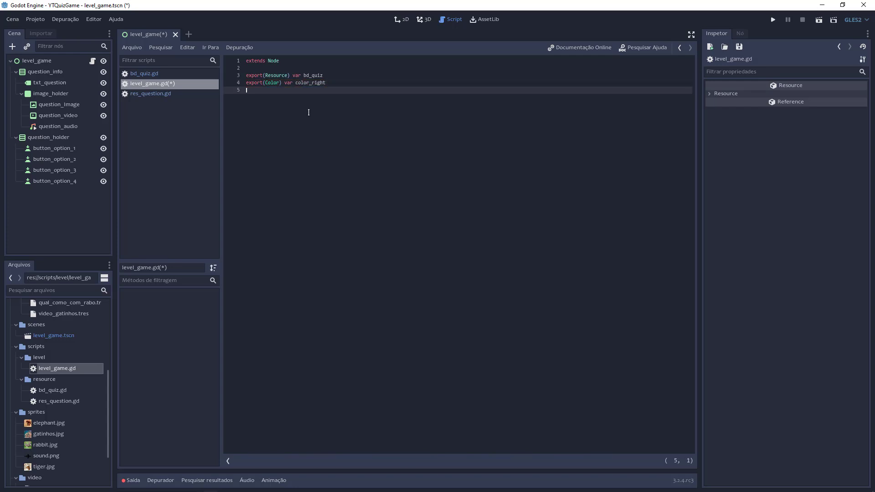
Add export(Color) var color_wrong below them, followed by blank lines.
{"action": "type", "text": "export(co"}
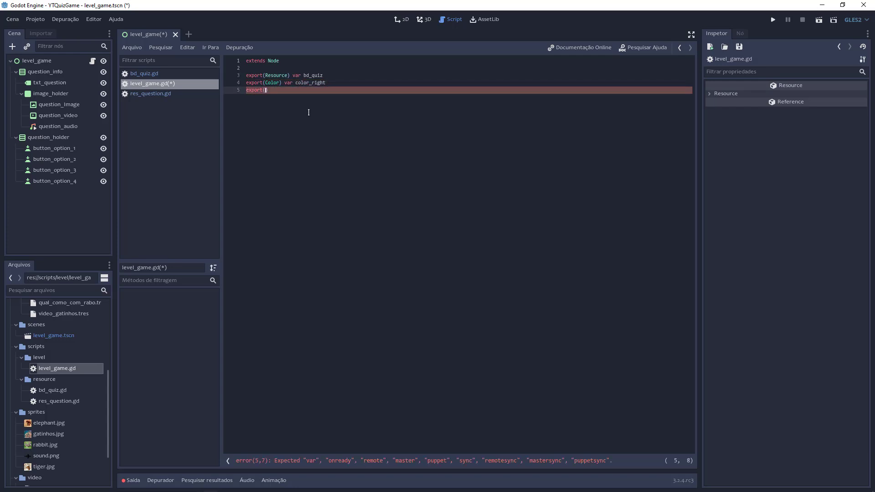
{"action": "type", "text": "lor"}
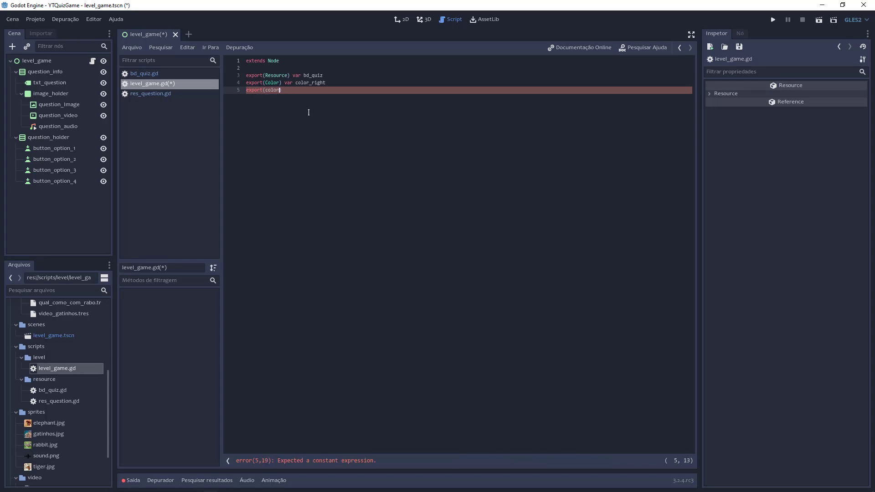
{"action": "key", "text": "BackSpace"}
{"action": "key", "text": "BackSpace"}
{"action": "key", "text": "BackSpace"}
{"action": "key", "text": "BackSpace"}
{"action": "type", "text": "Colo"}
{"action": "type", "text": "r) var "}
{"action": "type", "text": "color"}
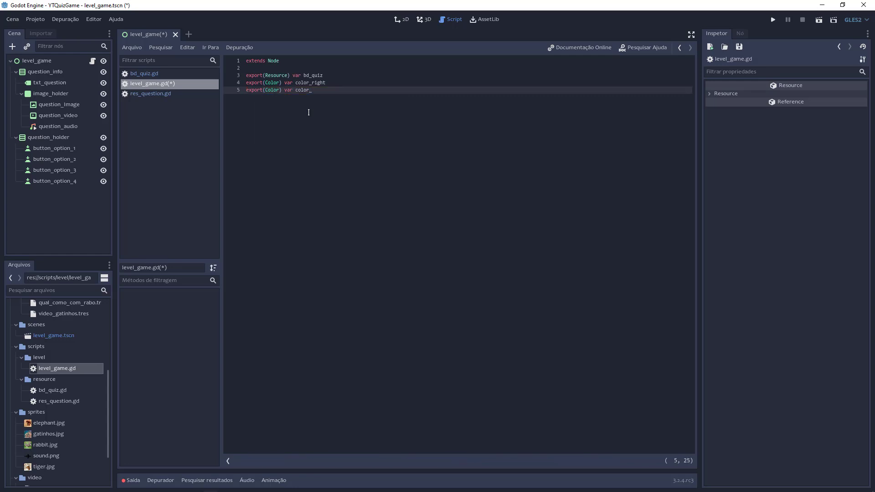
{"action": "key", "text": "BackSpace"}
{"action": "type", "text": "ong"}
{"action": "key", "text": "Up"}
{"action": "key", "text": "Down"}
{"action": "key", "text": "Return"}
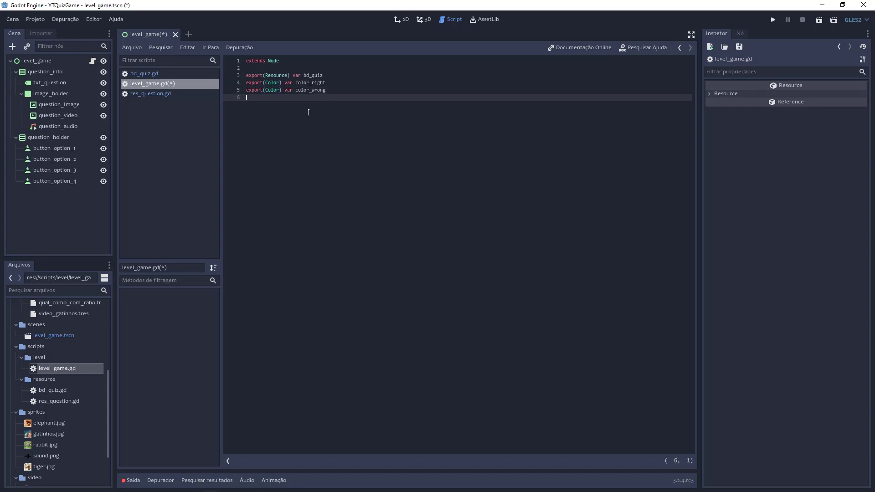
{"action": "key", "text": "Return"}
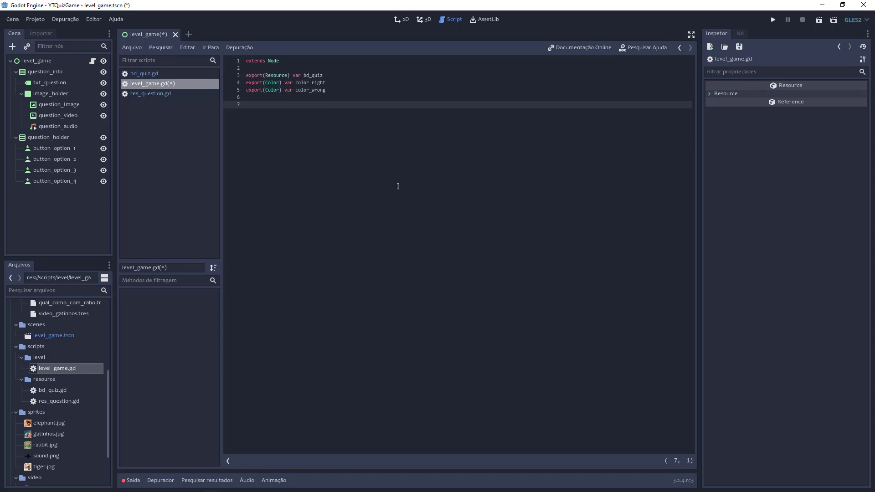
Write var buttons := [] and start the var index line below it.
{"action": "type", "text": "var buttons := "}
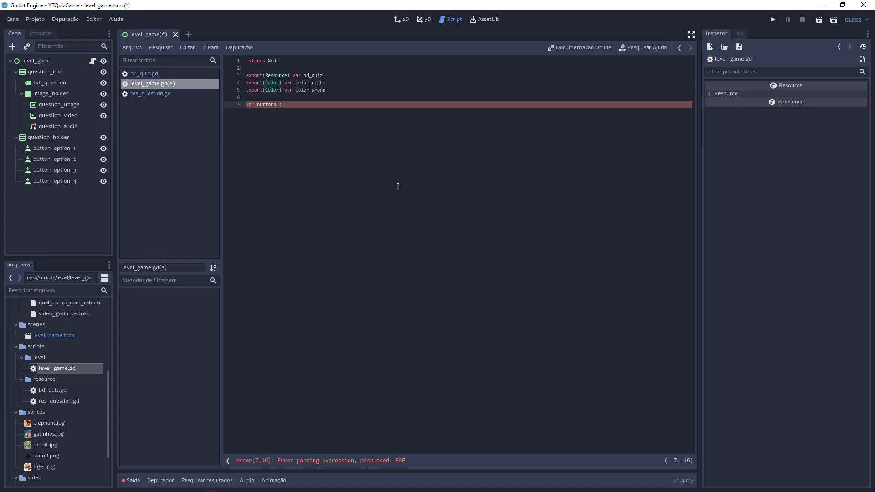
{"action": "type", "text": "[]"}
{"action": "key", "text": "Return"}
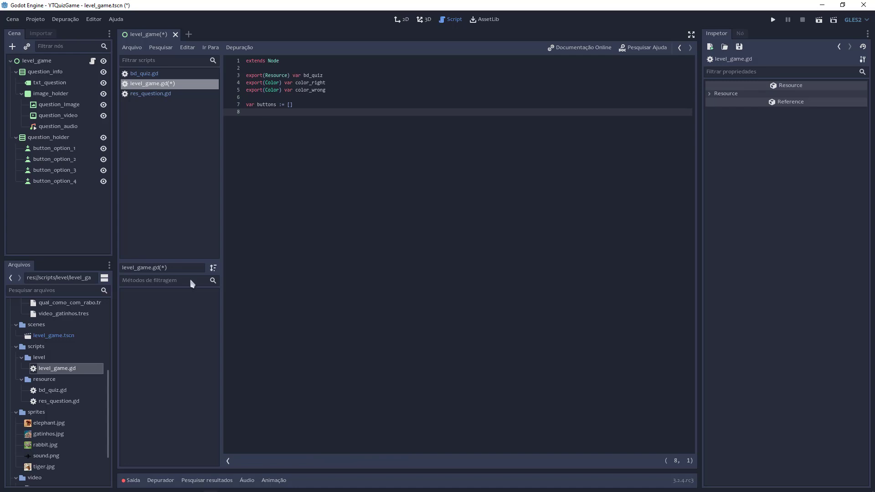
{"action": "scroll", "coordinate": [55, 360], "scroll_direction": "up", "scroll_amount": 3}
{"action": "scroll", "coordinate": [55, 360], "scroll_direction": "up", "scroll_amount": 2}
{"action": "left_click", "coordinate": [57, 341]}
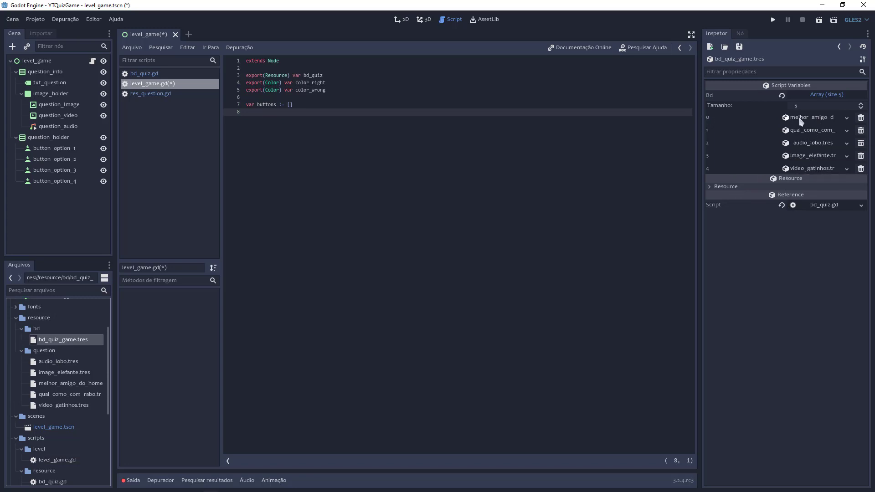
{"action": "left_click", "coordinate": [350, 112]}
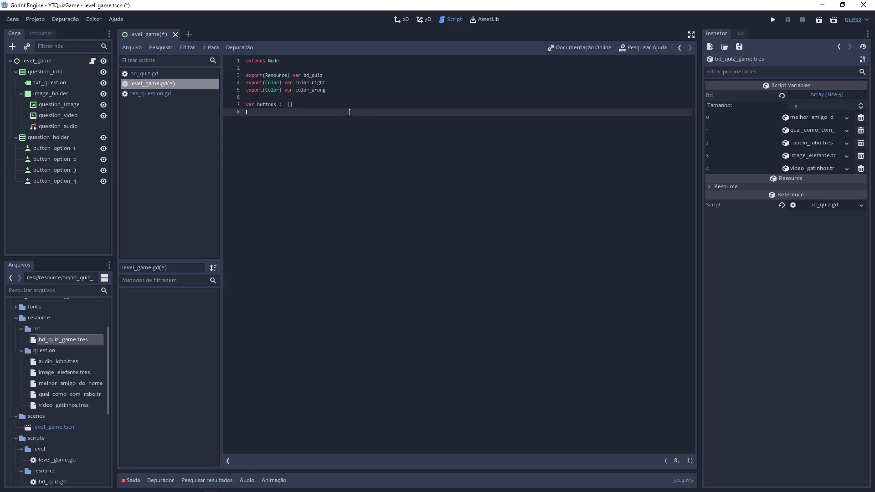
{"action": "type", "text": "var ind"}
Add a func _ready() -> void: function using autocomplete.
{"action": "key", "text": "Return"}
{"action": "key", "text": "Return"}
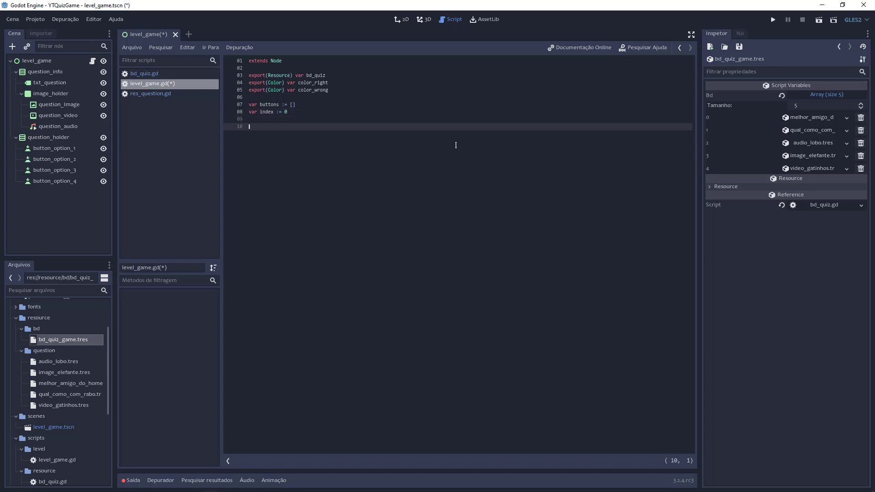
{"action": "type", "text": "fun"}
{"action": "type", "text": "c _re"}
{"action": "key", "text": "Return"}
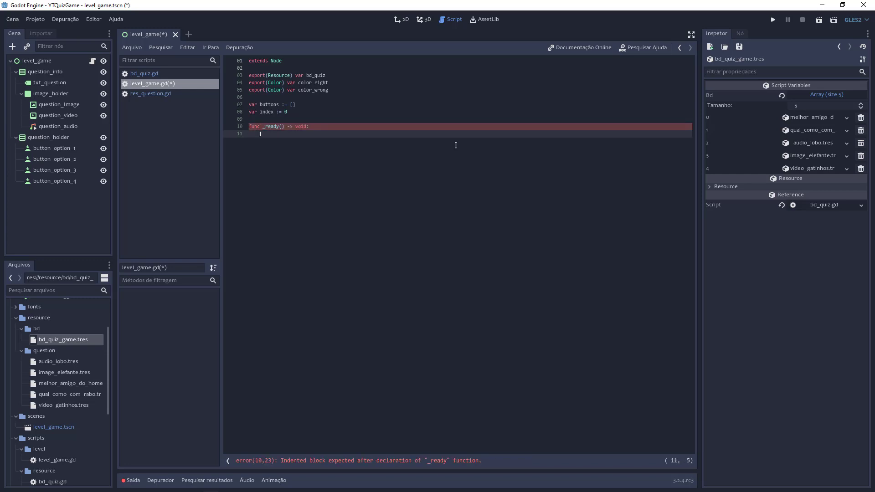
{"action": "key", "text": "Return"}
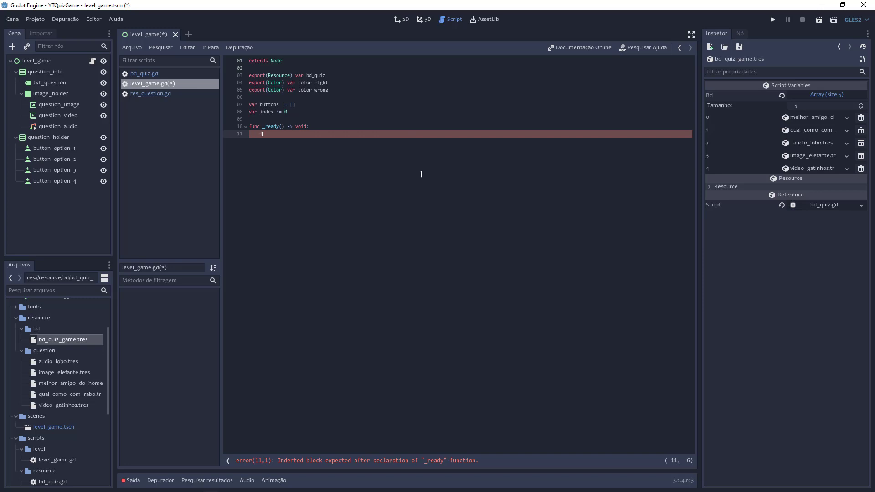
Write the loop for _button in $question_holder.get_children(): inside _ready.
{"action": "type", "text": "or _button "}
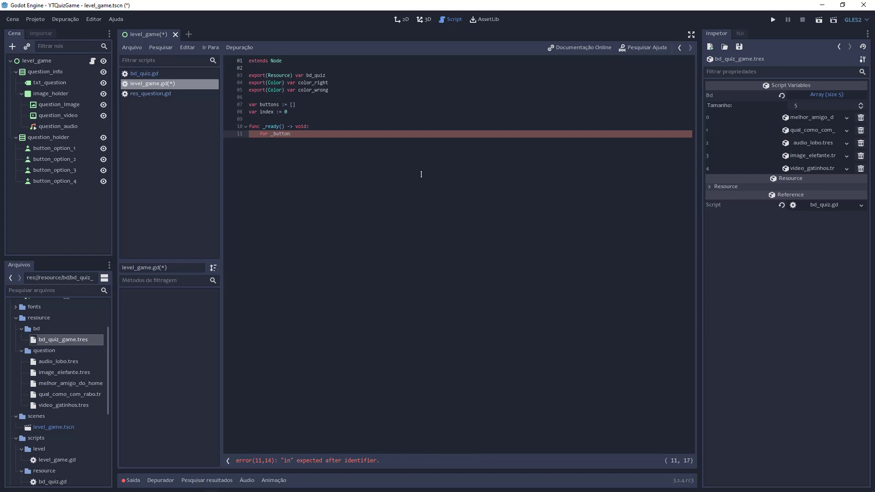
{"action": "type", "text": "int"}
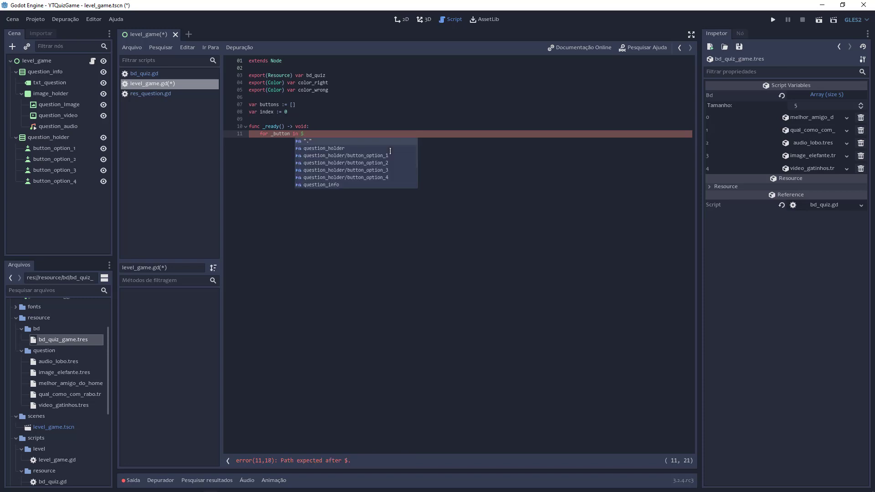
{"action": "key", "text": "Down"}
{"action": "key", "text": "Return"}
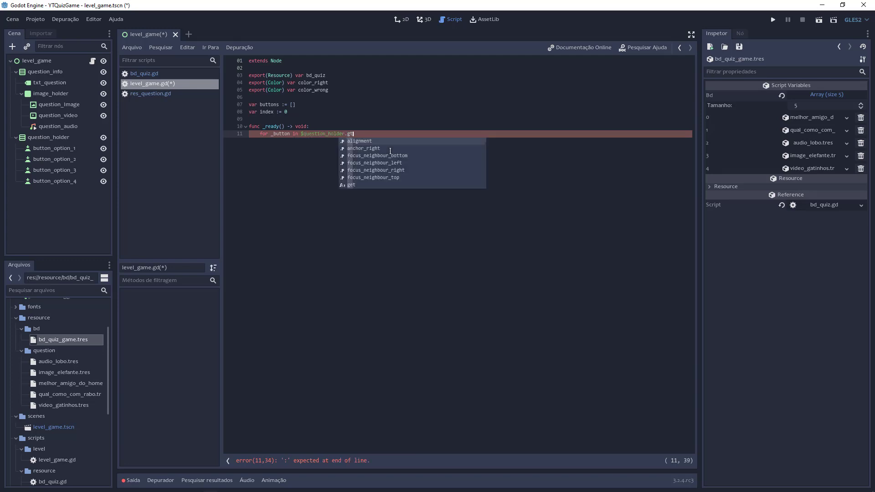
{"action": "type", "text": "etchi"}
{"action": "key", "text": "Down"}
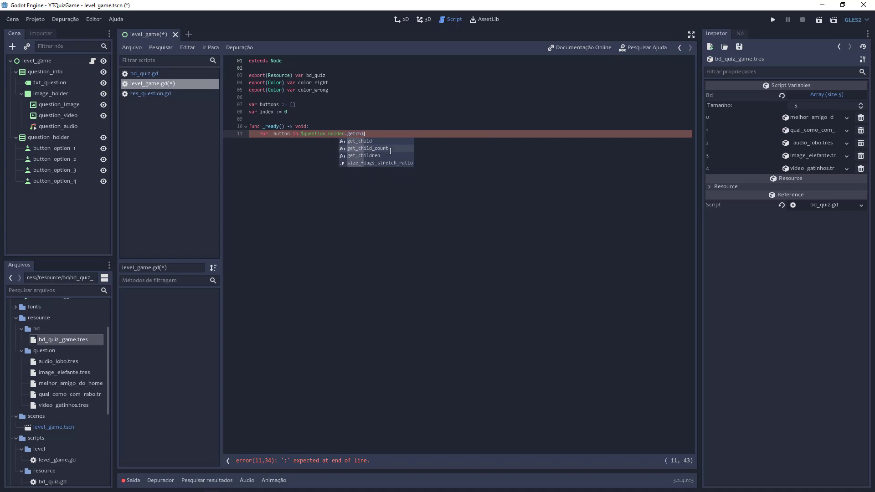
{"action": "key", "text": "Down"}
{"action": "key", "text": "Return"}
{"action": "type", "text": ":"}
{"action": "key", "text": "Return"}
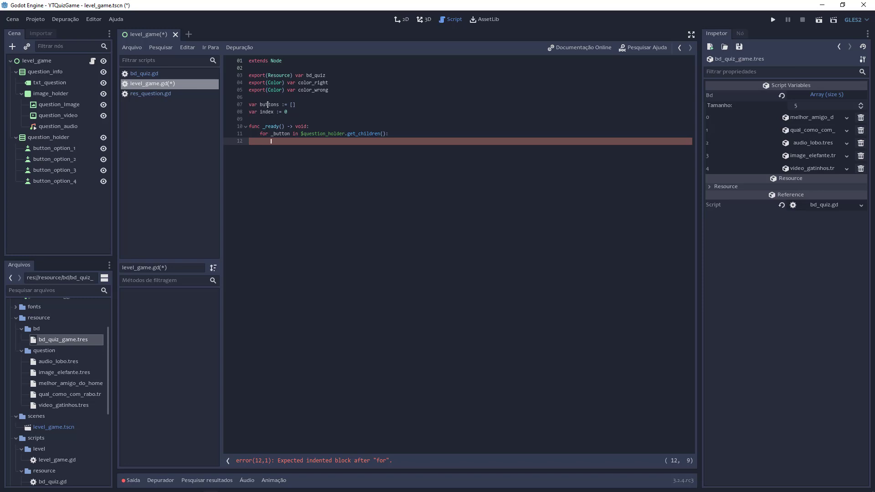
Add buttons.append(_button) to the loop body and save the script.
{"action": "type", "text": "buttons.ap"}
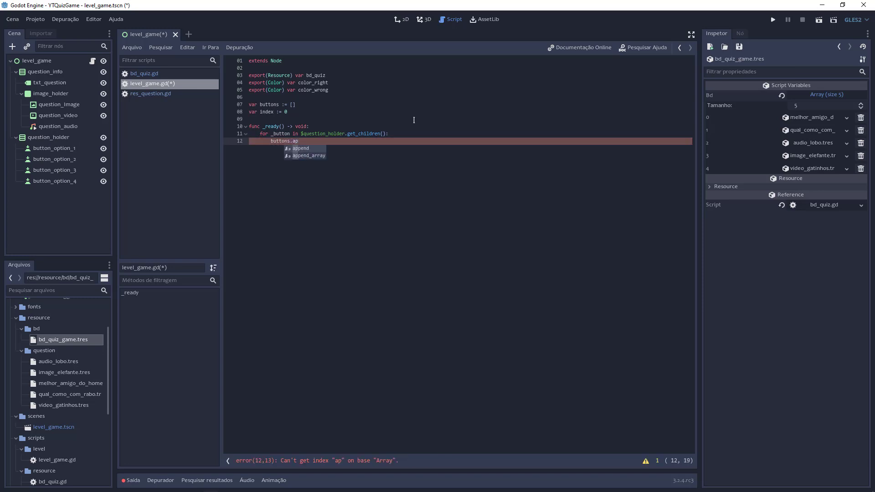
{"action": "key", "text": "Return"}
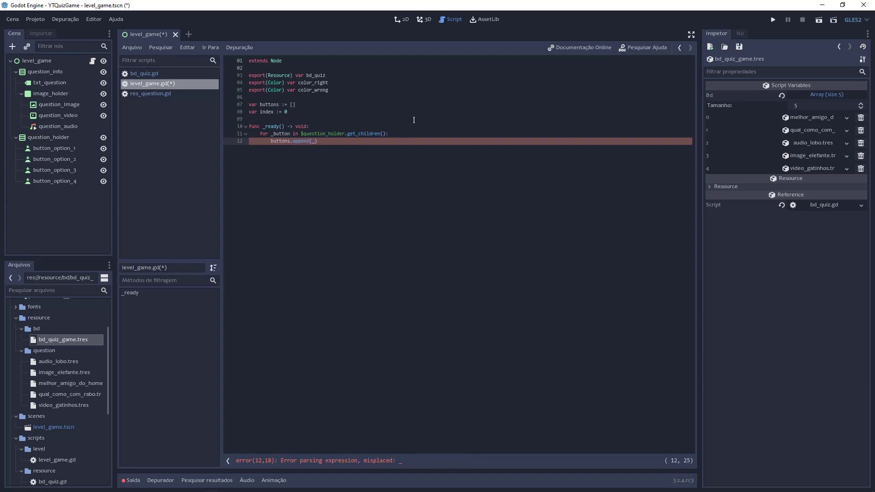
{"action": "type", "text": "butto"}
{"action": "key", "text": "Return"}
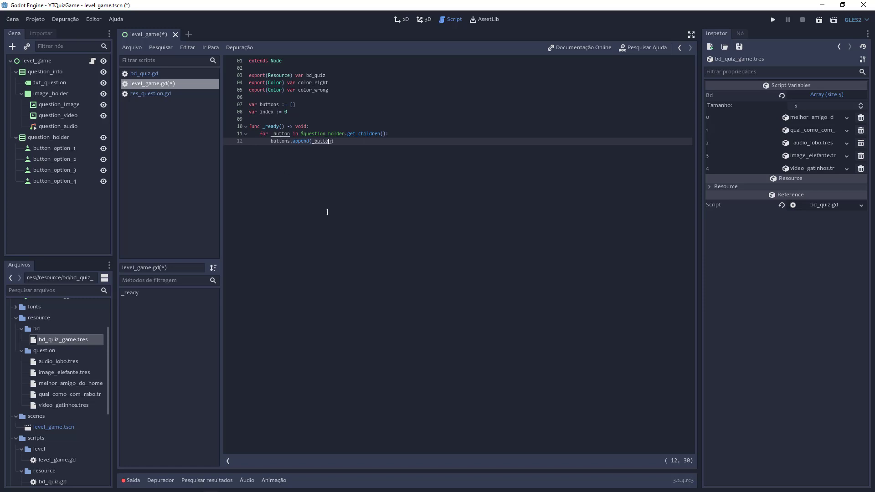
{"action": "key", "text": "ctrl+s"}
Assign bd_quiz_game.tres as level_game's Bd Quiz and set Color Right to bright green.
{"action": "left_click", "coordinate": [37, 61]}
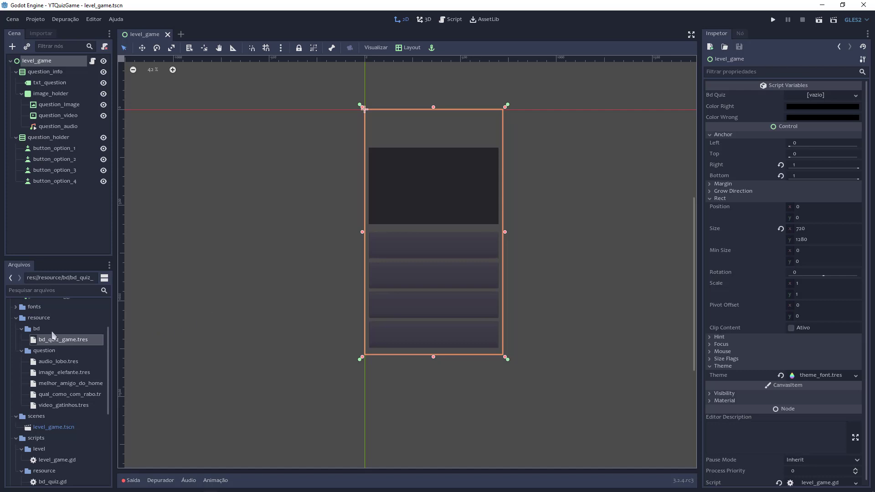
{"action": "mouse_move", "coordinate": [48, 341]}
{"action": "left_mouse_down"}
{"action": "mouse_move", "coordinate": [336, 291]}
{"action": "mouse_move", "coordinate": [798, 97]}
{"action": "left_mouse_up"}
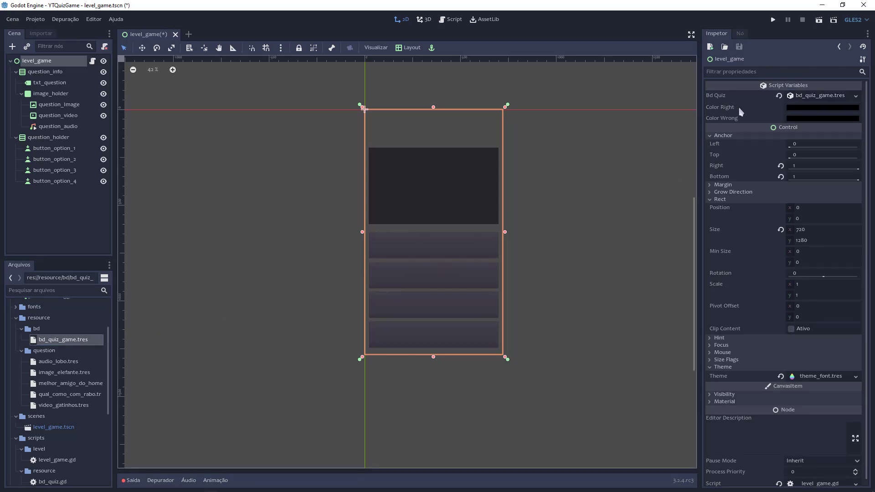
{"action": "left_click", "coordinate": [811, 108]}
{"action": "left_click", "coordinate": [780, 49]}
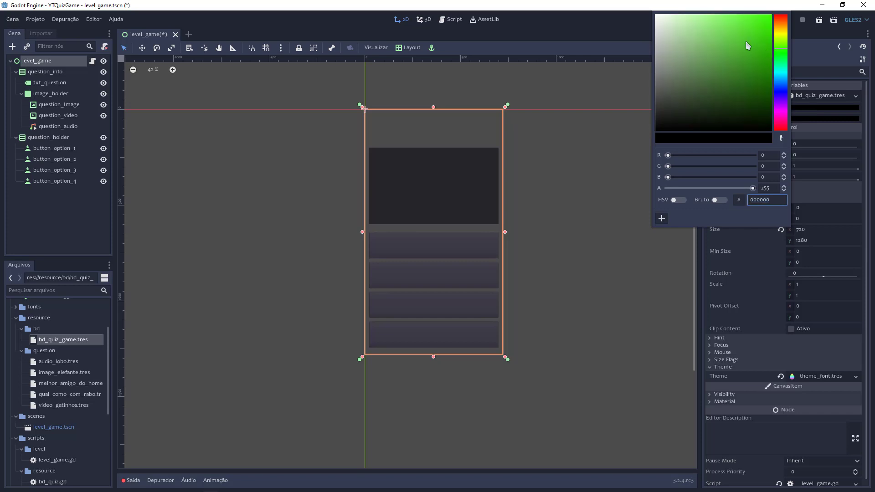
{"action": "left_click", "coordinate": [771, 15]}
Set Color Wrong to bright red and go back to the level_game.gd script.
{"action": "left_click", "coordinate": [812, 119]}
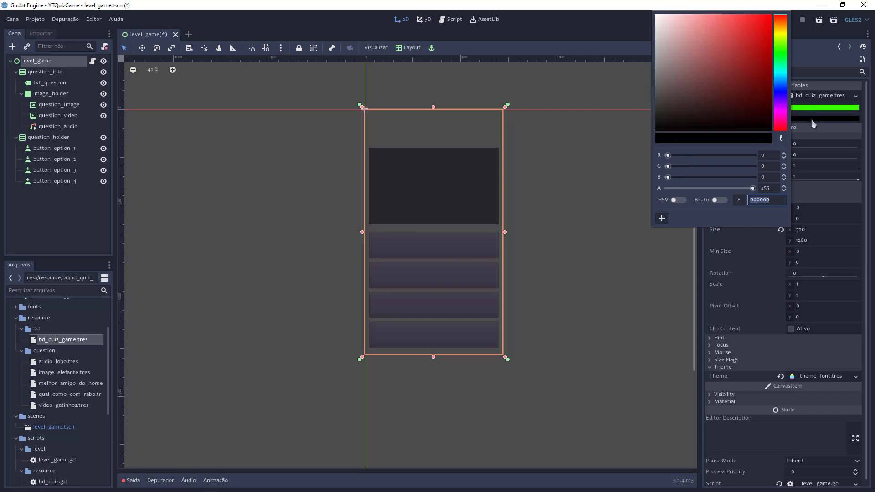
{"action": "left_click_drag", "start_coordinate": [758, 60], "coordinate": [780, 19]}
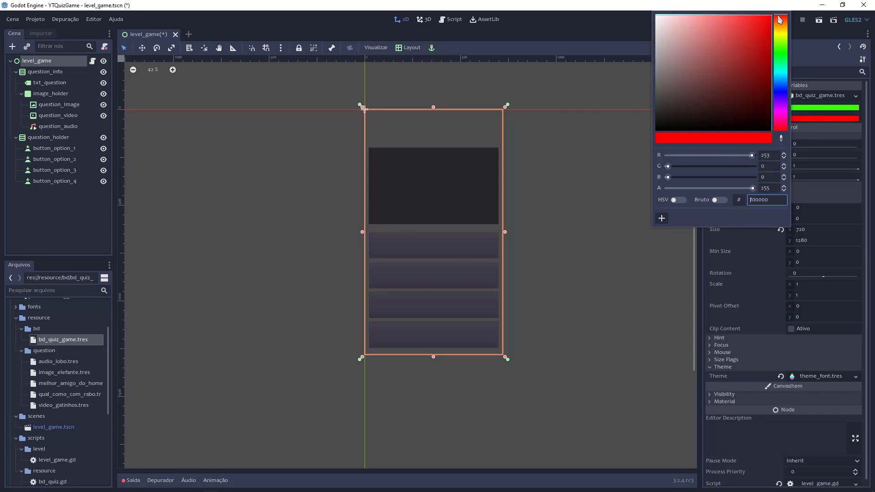
{"action": "left_click", "coordinate": [603, 31]}
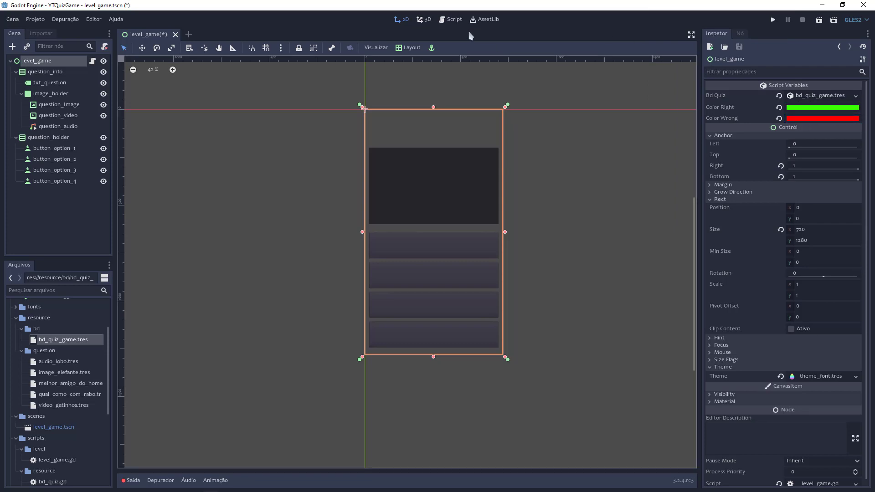
{"action": "left_click", "coordinate": [451, 20]}
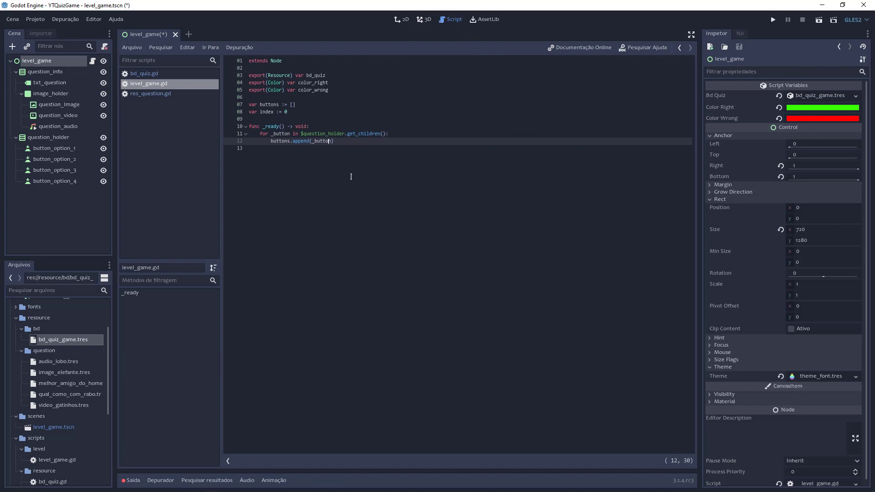
{"action": "left_click", "coordinate": [317, 176]}
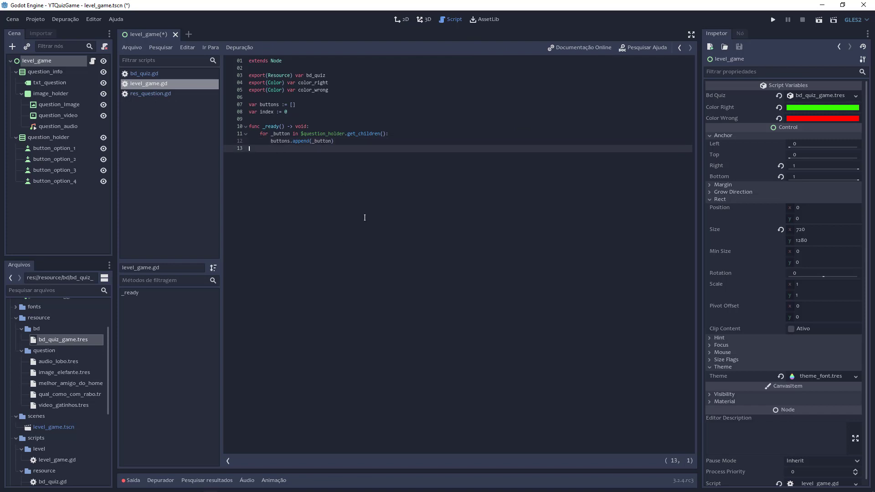